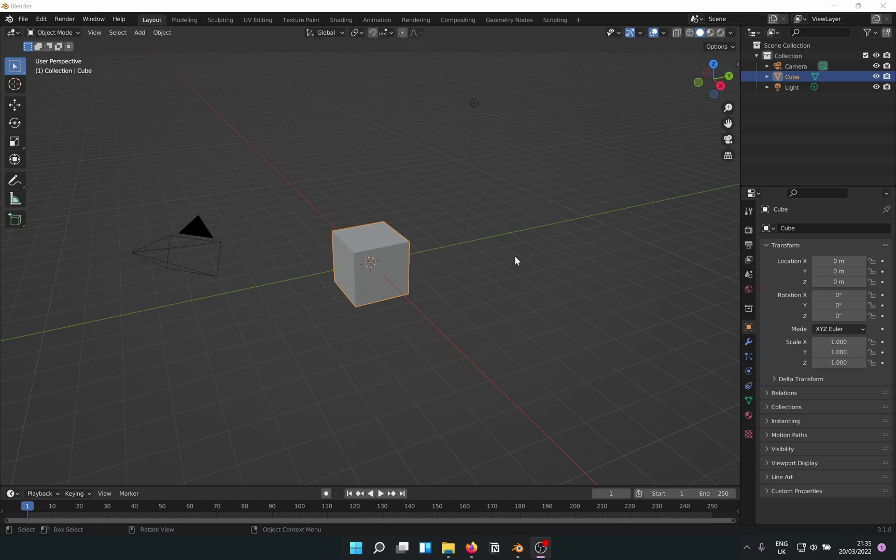
From the right side view, scale the cube by 2, then by 3 along Y.
{"action": "left_click", "coordinate": [721, 87]}
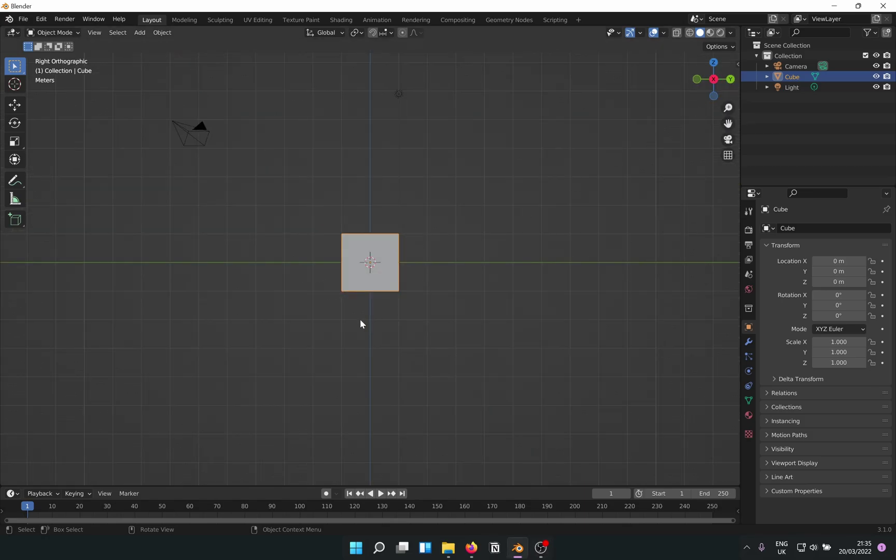
{"action": "key", "text": "s"}
{"action": "key", "text": "2"}
{"action": "key", "text": "Return"}
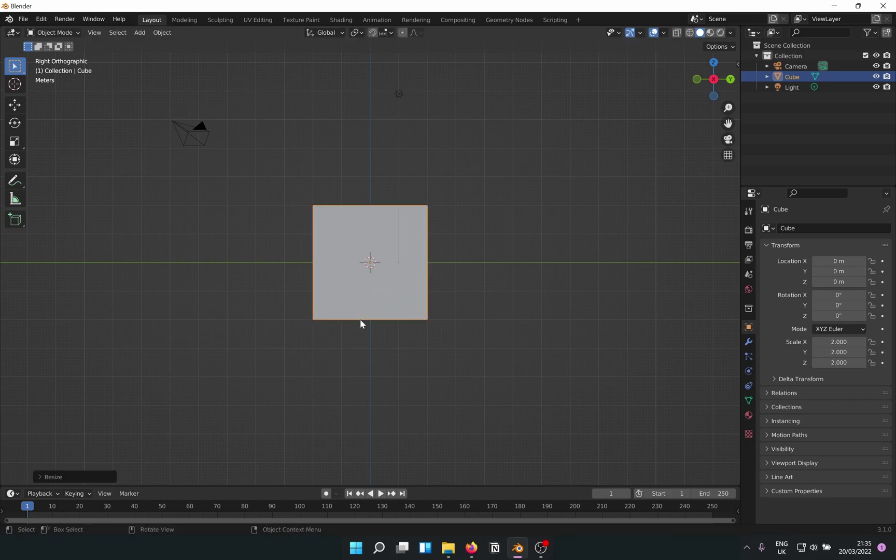
{"action": "key", "text": "s"}
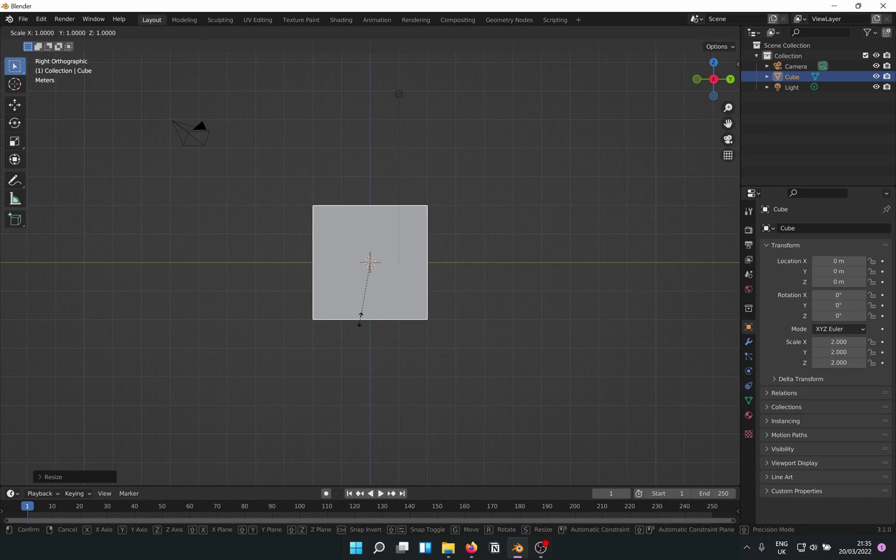
{"action": "type", "text": "y"}
{"action": "type", "text": "3"}
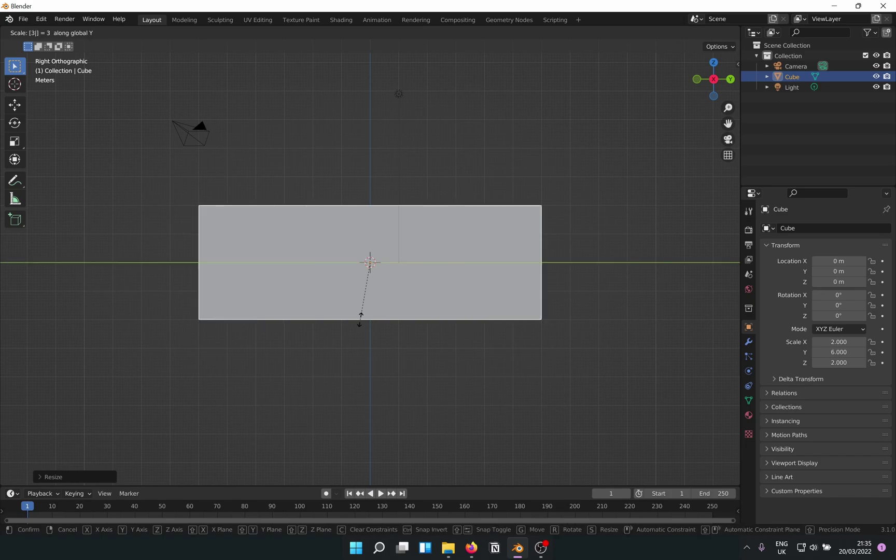
{"action": "key", "text": "Return"}
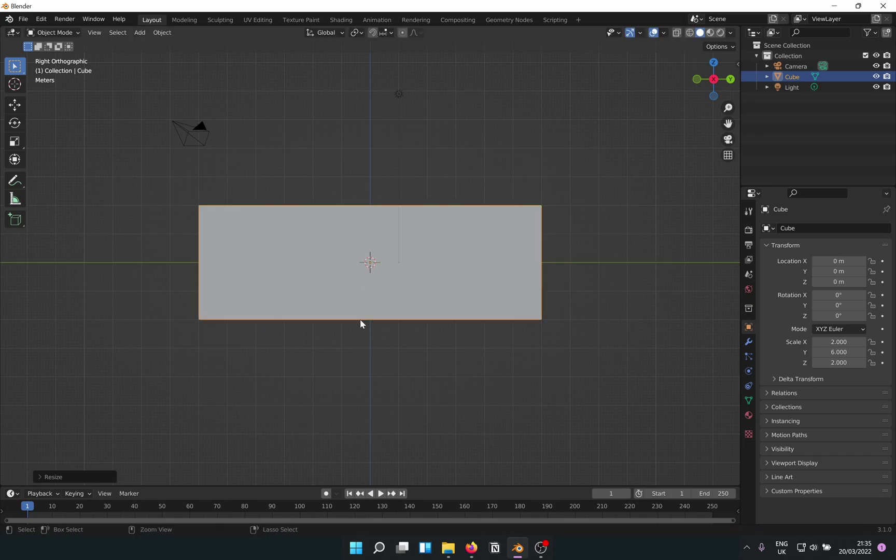
Apply the box's scale and display the viewport as wireframe with X-ray.
{"action": "key", "text": "ctrl+a"}
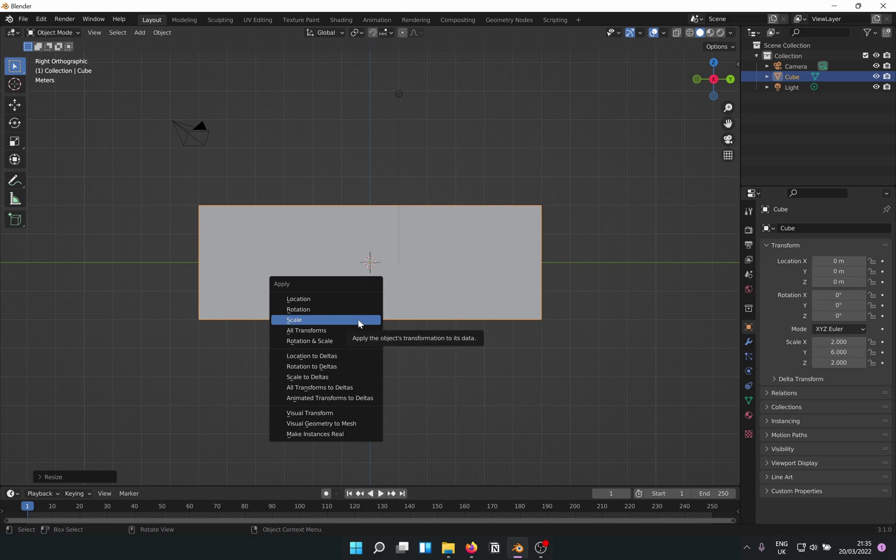
{"action": "left_click", "coordinate": [358, 320]}
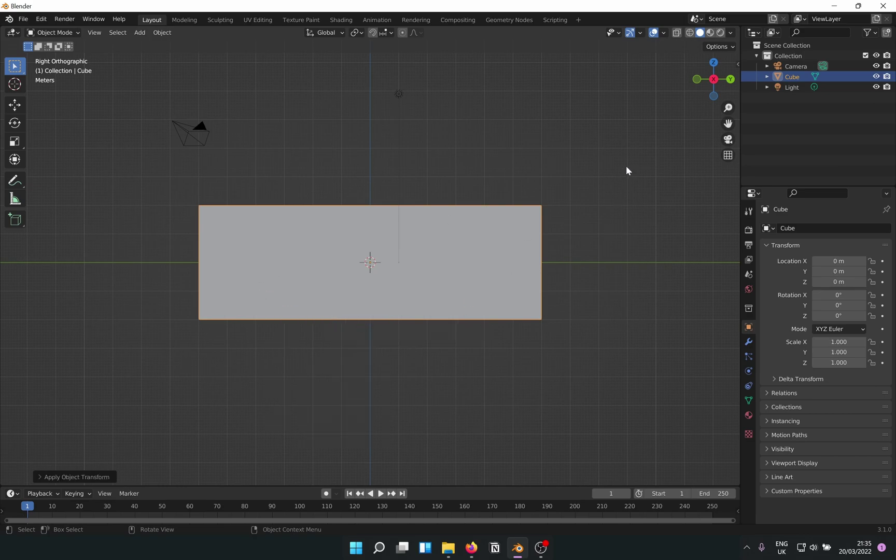
{"action": "left_click", "coordinate": [690, 33]}
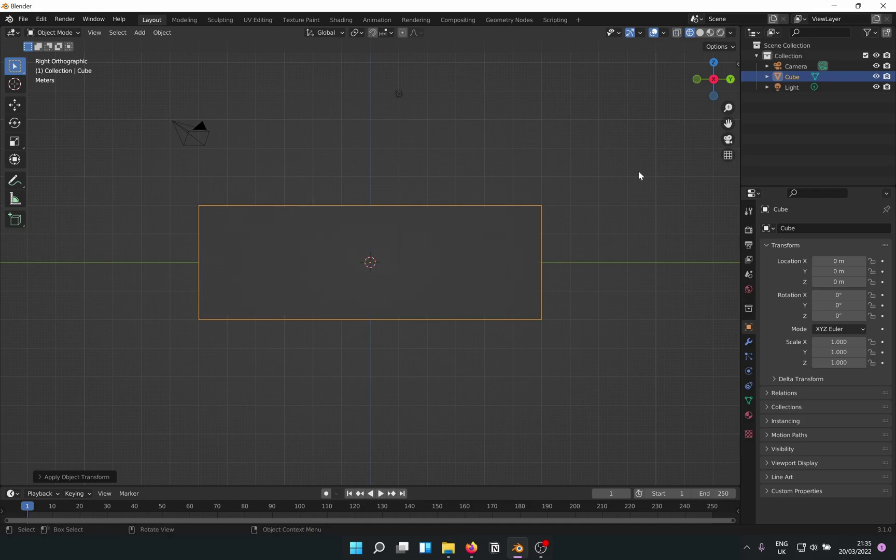
{"action": "left_click", "coordinate": [677, 32]}
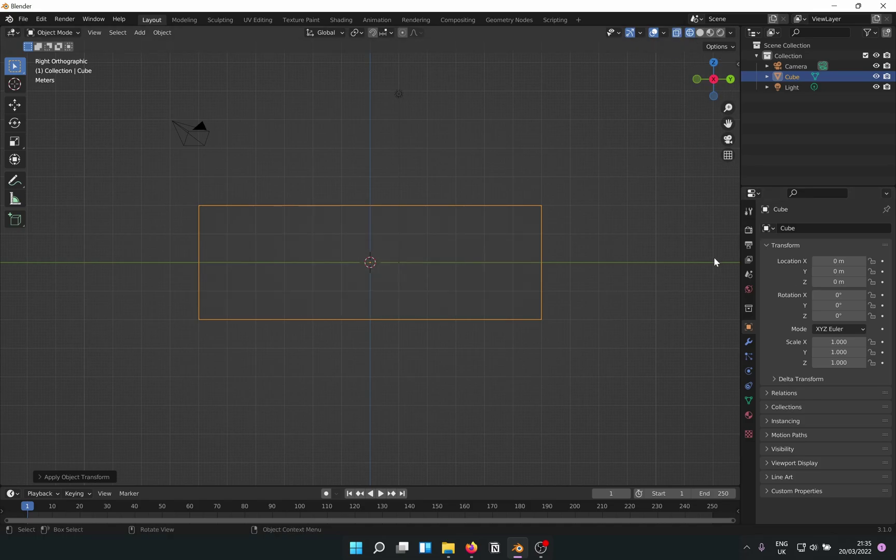
Give the box Fluid physics as a Liquid domain with 64 resolution divisions.
{"action": "left_click", "coordinate": [749, 371]}
{"action": "left_click", "coordinate": [820, 286]}
{"action": "left_click", "coordinate": [827, 342]}
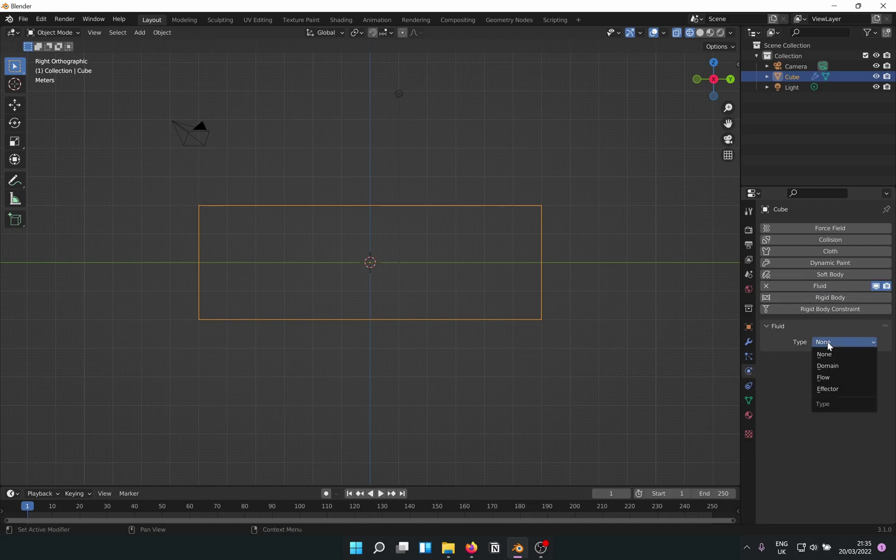
{"action": "left_click", "coordinate": [842, 367]}
{"action": "left_click", "coordinate": [841, 374]}
{"action": "left_click", "coordinate": [840, 398]}
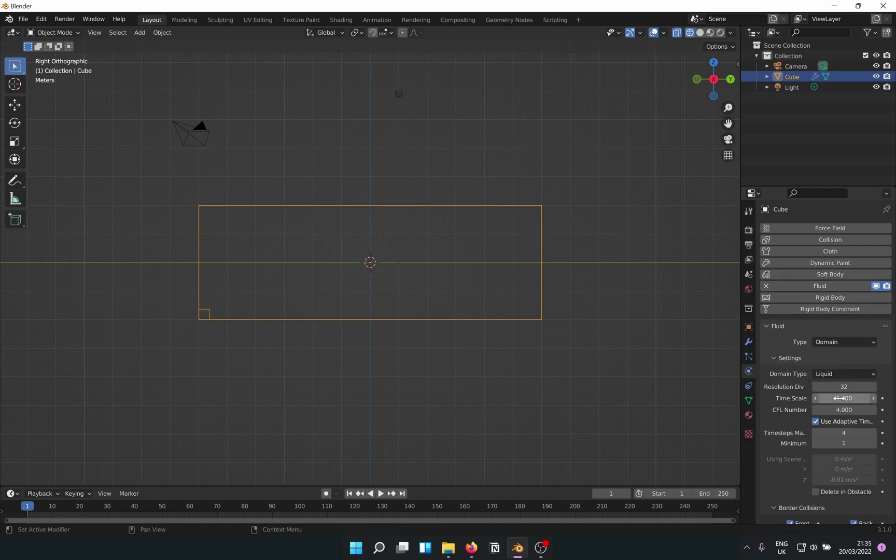
{"action": "left_click", "coordinate": [840, 386]}
{"action": "type", "text": "64"}
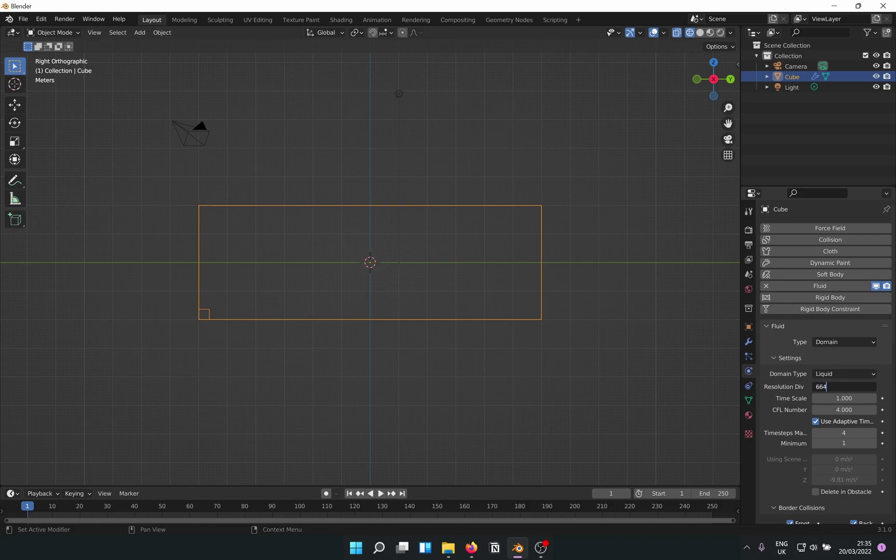
{"action": "key", "text": "Return"}
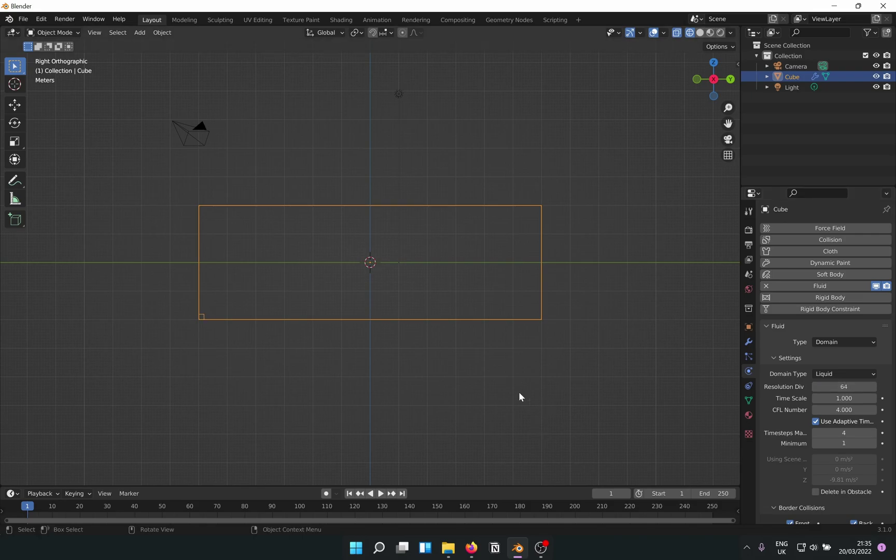
Add a circle mesh and fill it with a face in edit mode.
{"action": "left_click", "coordinate": [345, 339]}
{"action": "middle_click_drag", "start_coordinate": [378, 329], "coordinate": [382, 326], "text": "shift"}
{"action": "scroll", "coordinate": [382, 322], "scroll_direction": "up", "scroll_amount": 2}
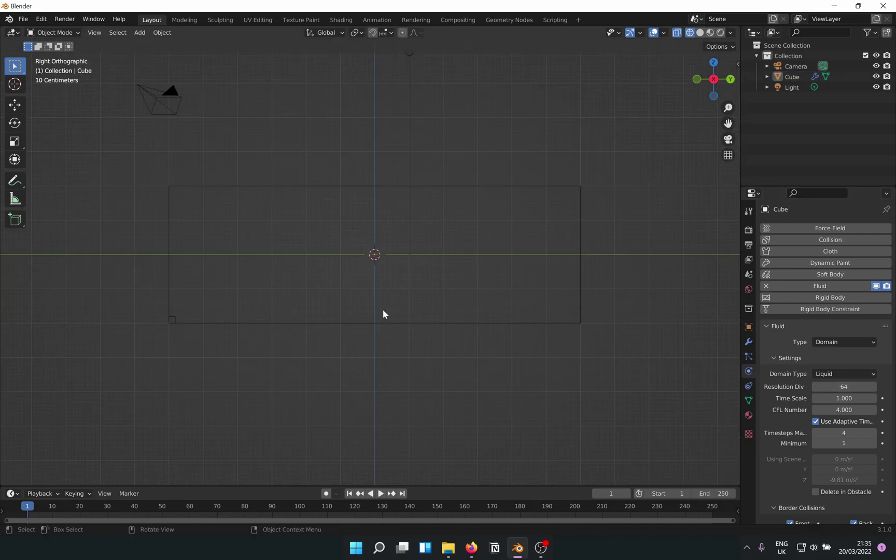
{"action": "key", "text": "shift+a"}
{"action": "mouse_move", "coordinate": [388, 264]}
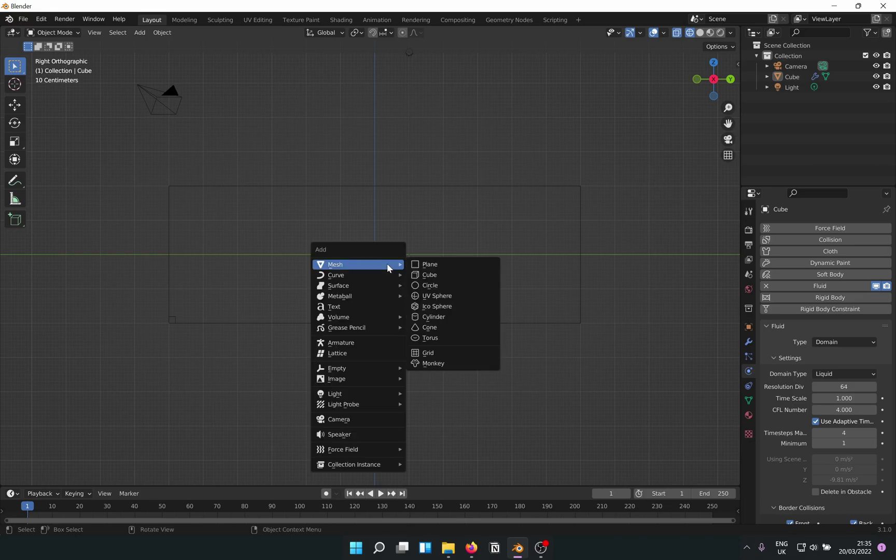
{"action": "left_click", "coordinate": [442, 287]}
{"action": "middle_click_drag", "start_coordinate": [434, 262], "coordinate": [435, 301]}
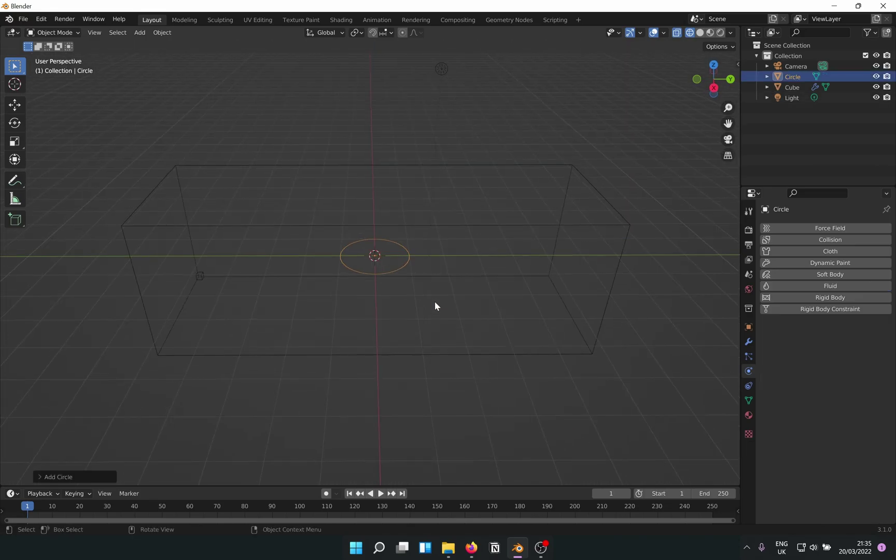
{"action": "key", "text": "Tab"}
{"action": "key", "text": "f"}
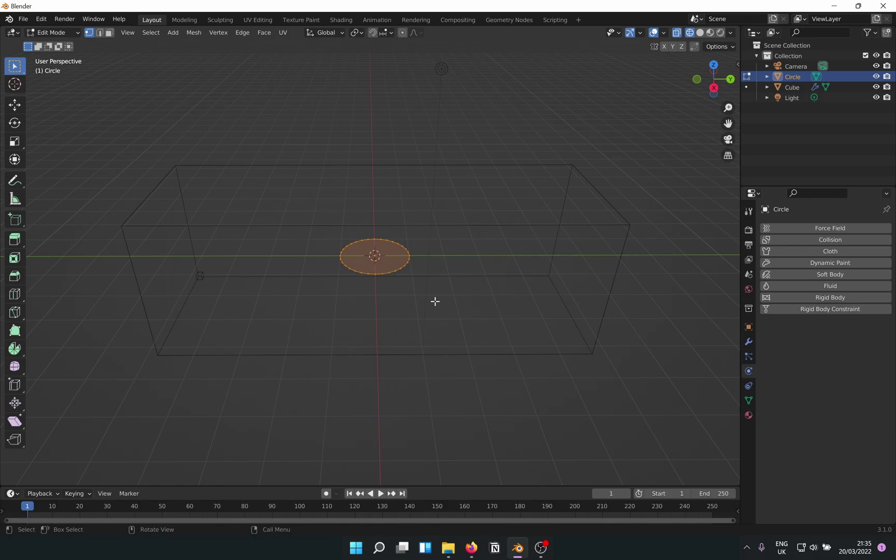
{"action": "key", "text": "Tab"}
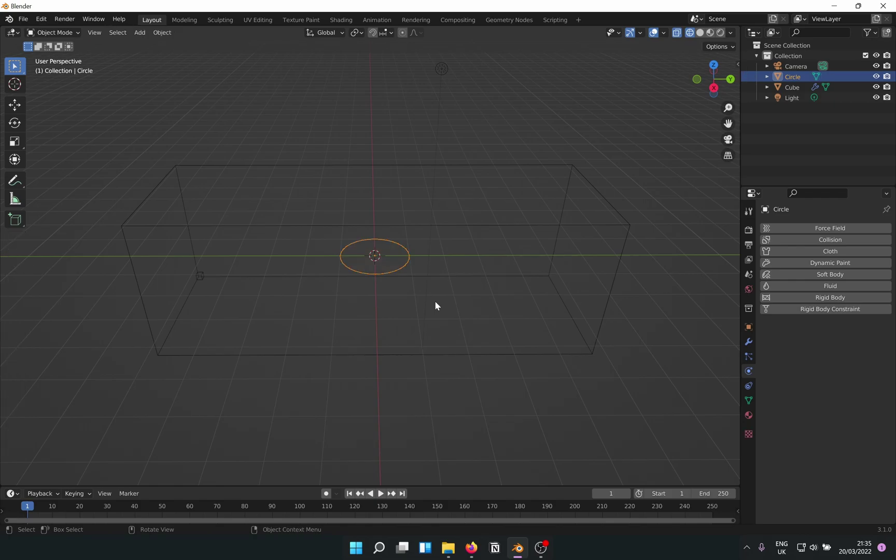
Rotate the circle 45° about X, move it 5 m along Y, scale to 0.5, apply scale.
{"action": "left_click", "coordinate": [712, 88]}
{"action": "type", "text": "r"}
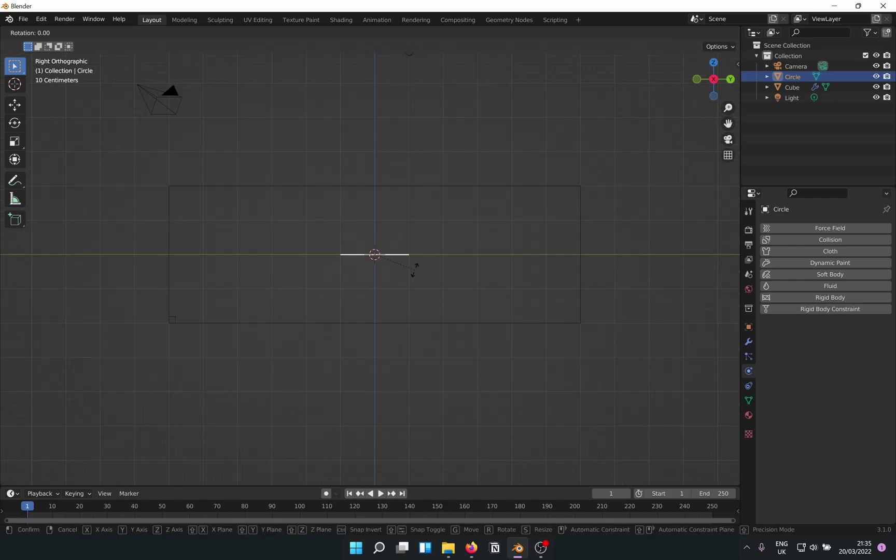
{"action": "type", "text": "x45"}
{"action": "key", "text": "Return"}
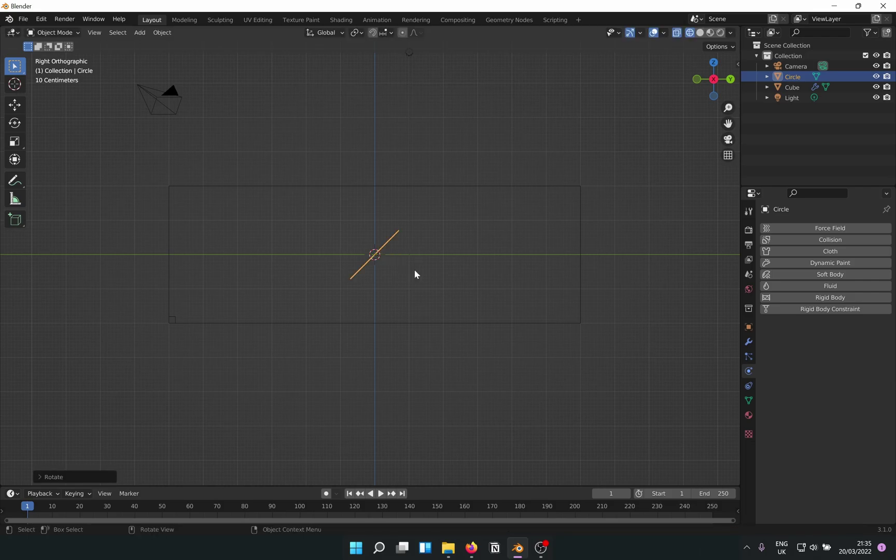
{"action": "type", "text": "gy"}
{"action": "type", "text": "5"}
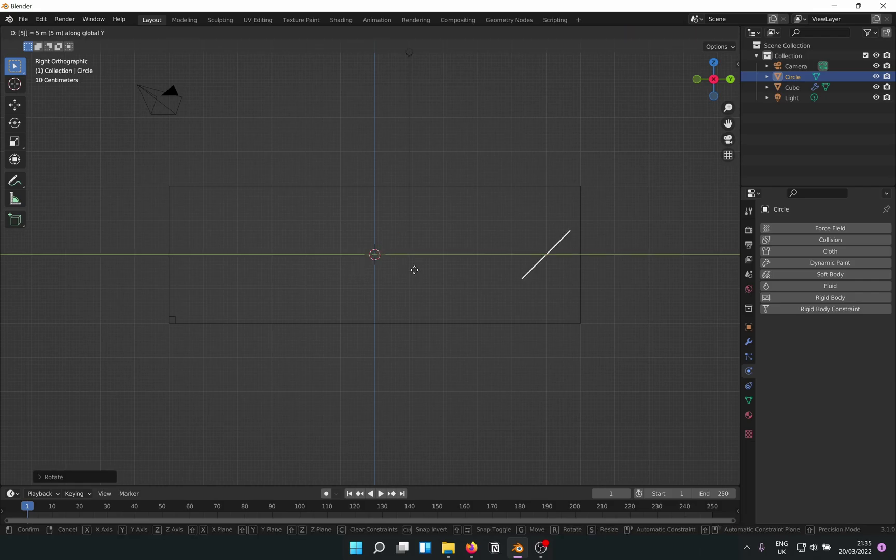
{"action": "key", "text": "Return"}
{"action": "type", "text": "s0."}
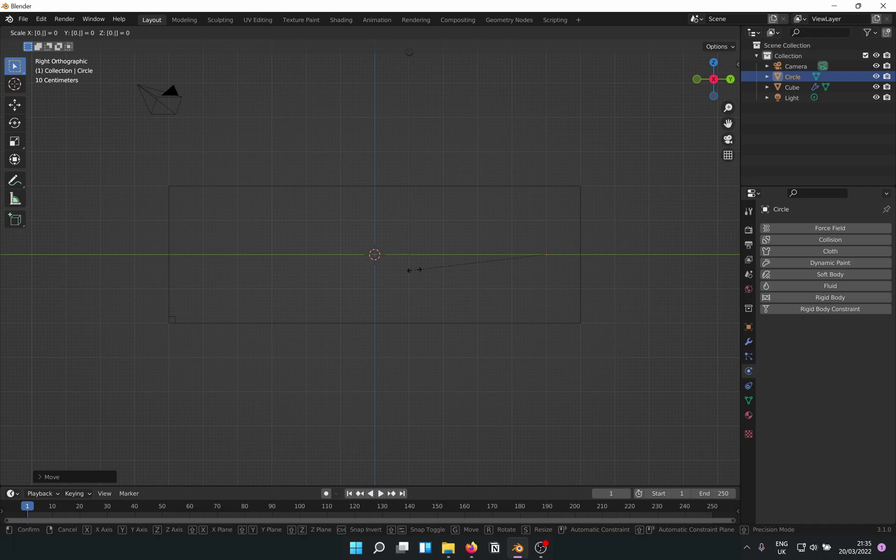
{"action": "type", "text": "5"}
{"action": "key", "text": "Return"}
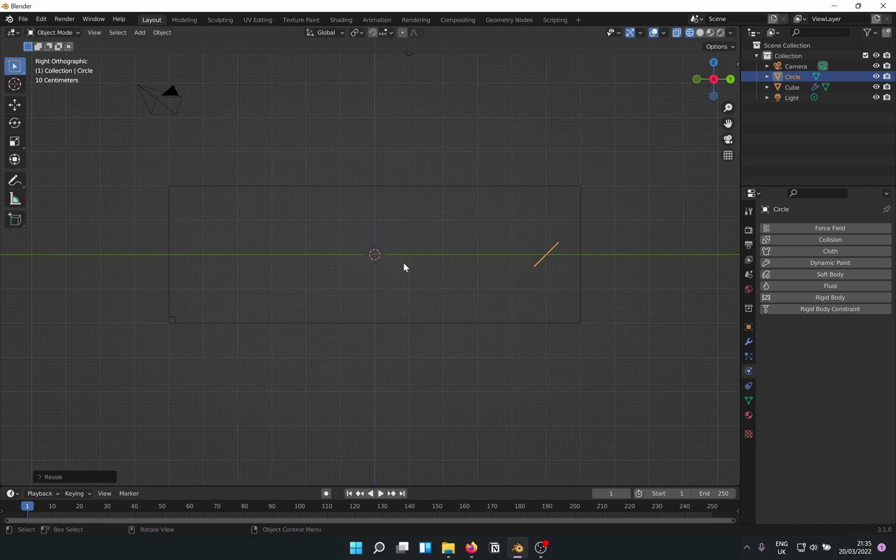
{"action": "key", "text": "ctrl+a"}
{"action": "left_click", "coordinate": [541, 266]}
Make the circle a Fluid Flow of type Liquid with Inflow behavior.
{"action": "left_click", "coordinate": [858, 285]}
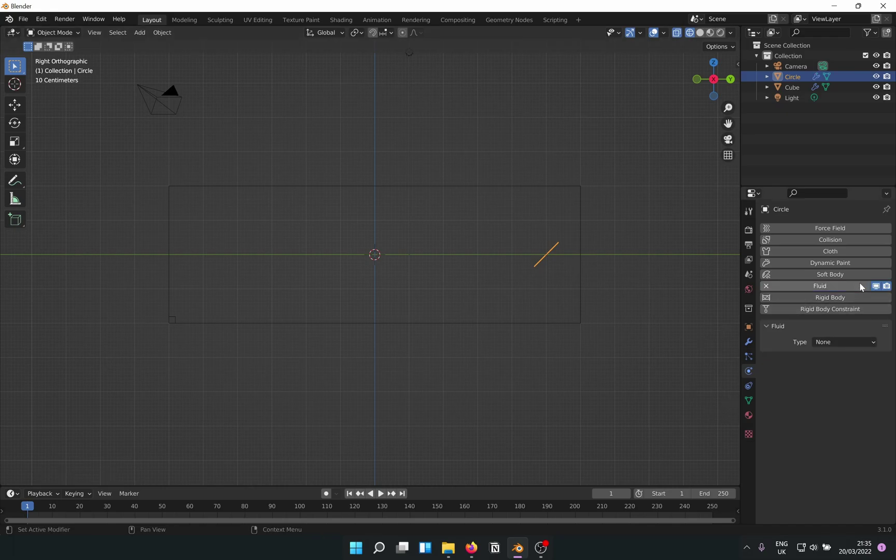
{"action": "left_click", "coordinate": [840, 343]}
{"action": "left_click", "coordinate": [852, 380]}
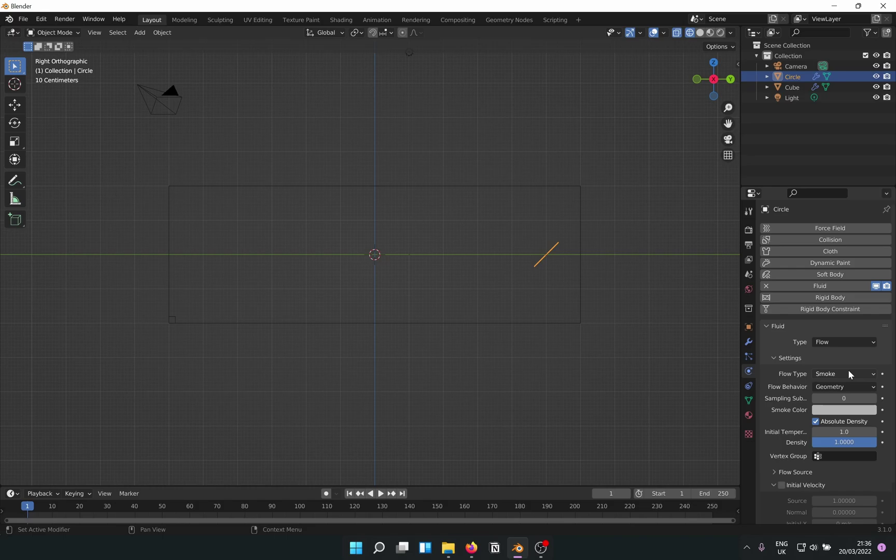
{"action": "left_click", "coordinate": [848, 371]}
{"action": "left_click", "coordinate": [829, 421]}
{"action": "left_click", "coordinate": [837, 387]}
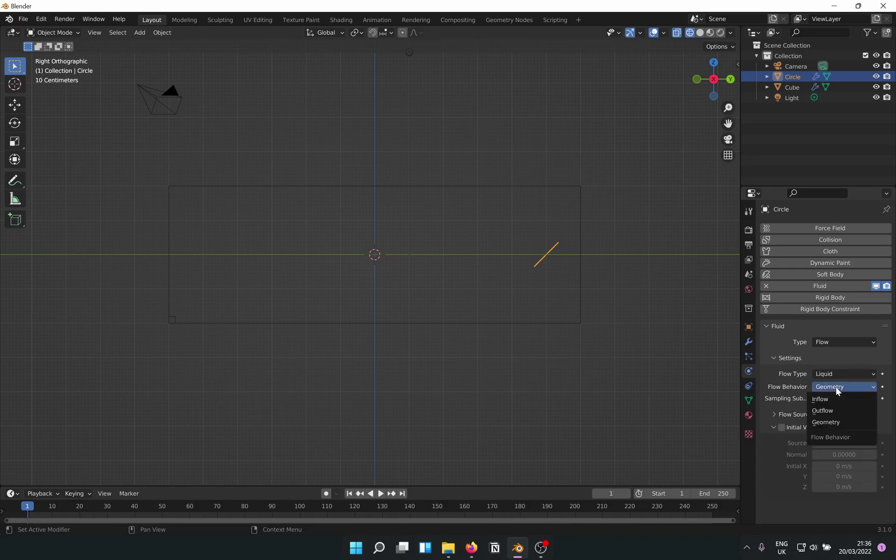
{"action": "left_click", "coordinate": [835, 400]}
Enable initial velocity on the flow with a normal velocity of 10.
{"action": "left_click", "coordinate": [780, 427]}
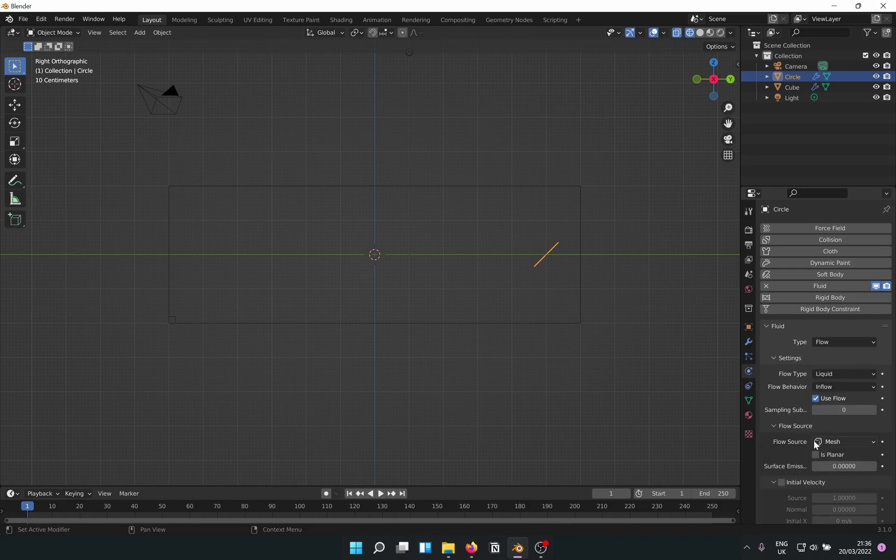
{"action": "left_click", "coordinate": [776, 428]}
{"action": "left_click", "coordinate": [783, 439]}
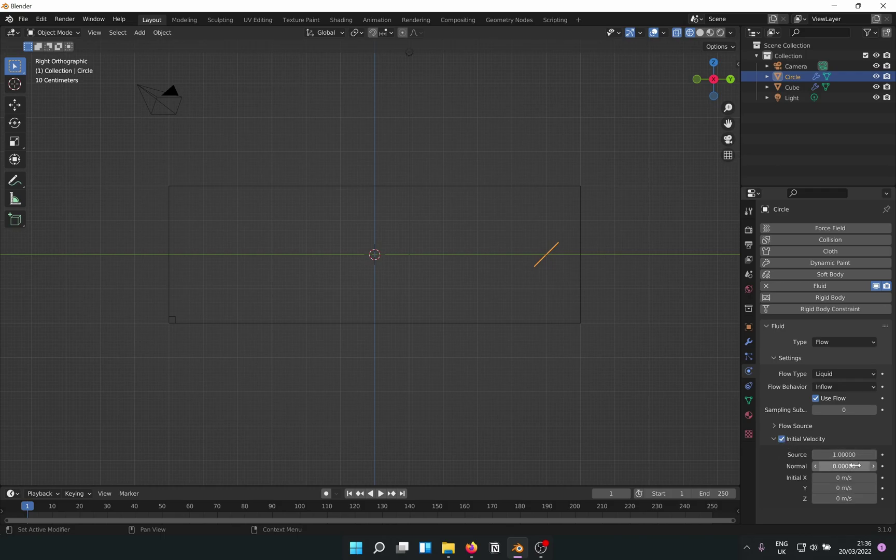
{"action": "left_click", "coordinate": [844, 466]}
{"action": "type", "text": "10"}
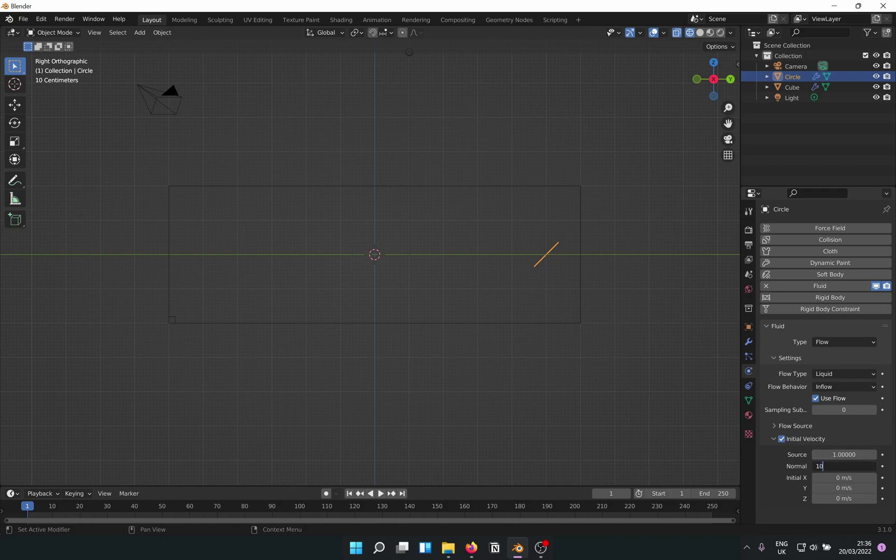
{"action": "key", "text": "Return"}
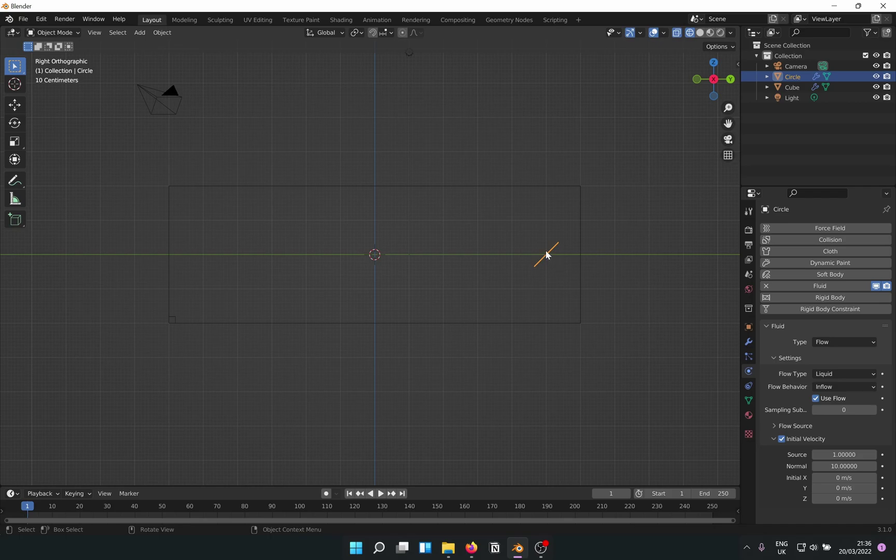
Duplicate the circle, move the copy -10 m along Y and rotate it -90° about X.
{"action": "key", "text": "shift+d"}
{"action": "right_click", "coordinate": [525, 232]}
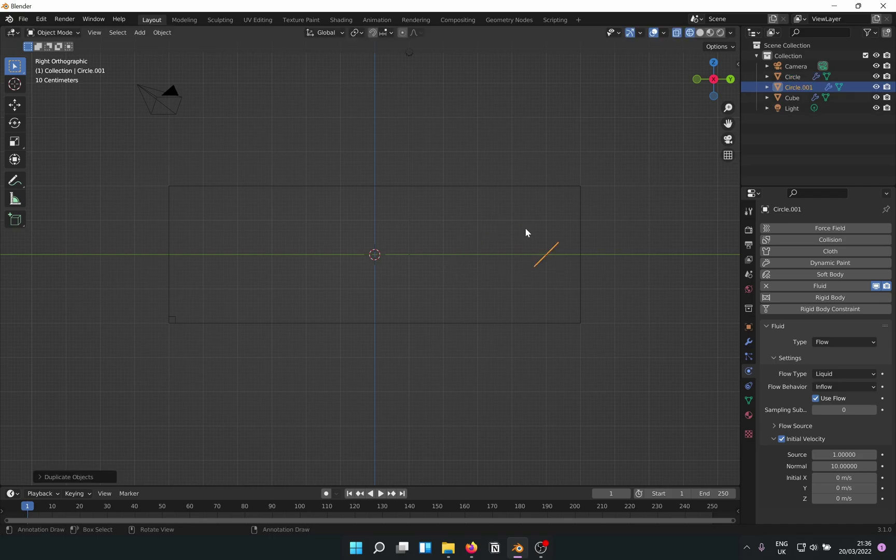
{"action": "type", "text": "gy"}
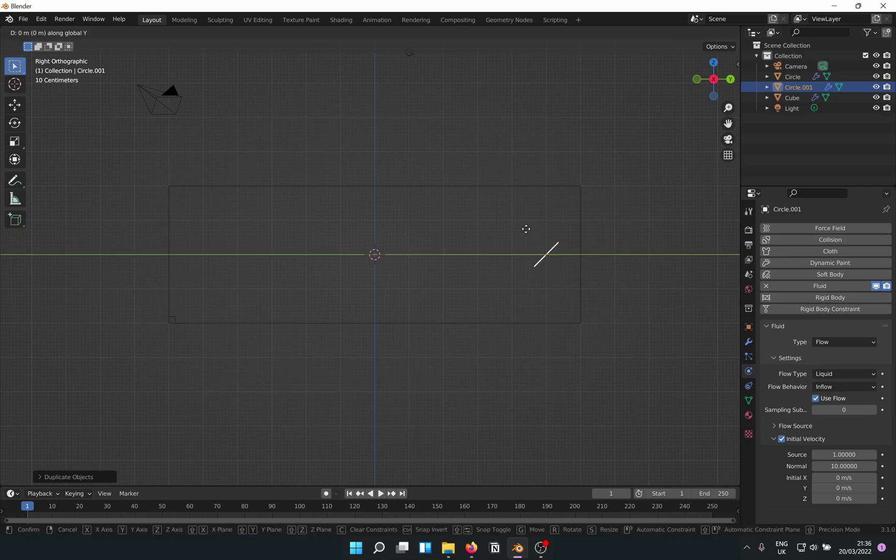
{"action": "type", "text": "-10"}
{"action": "key", "text": "Return"}
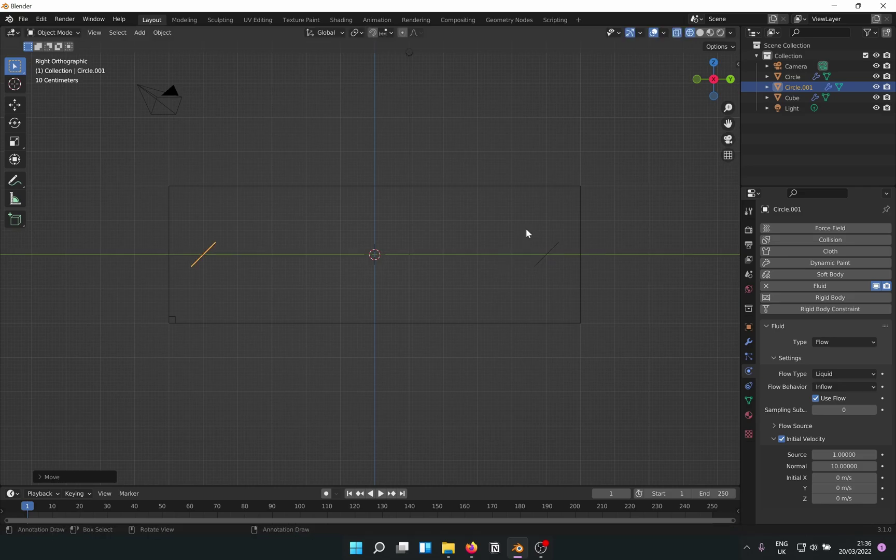
{"action": "type", "text": "rx-90"}
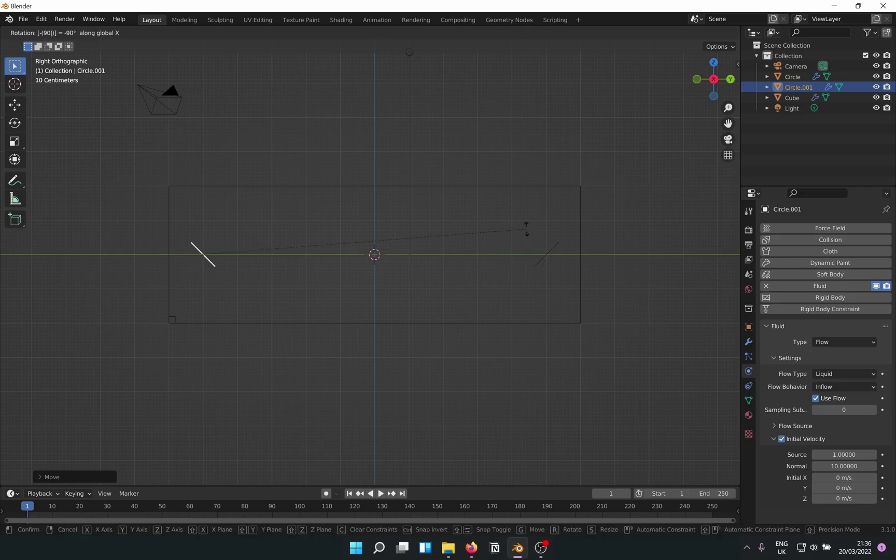
{"action": "key", "text": "Return"}
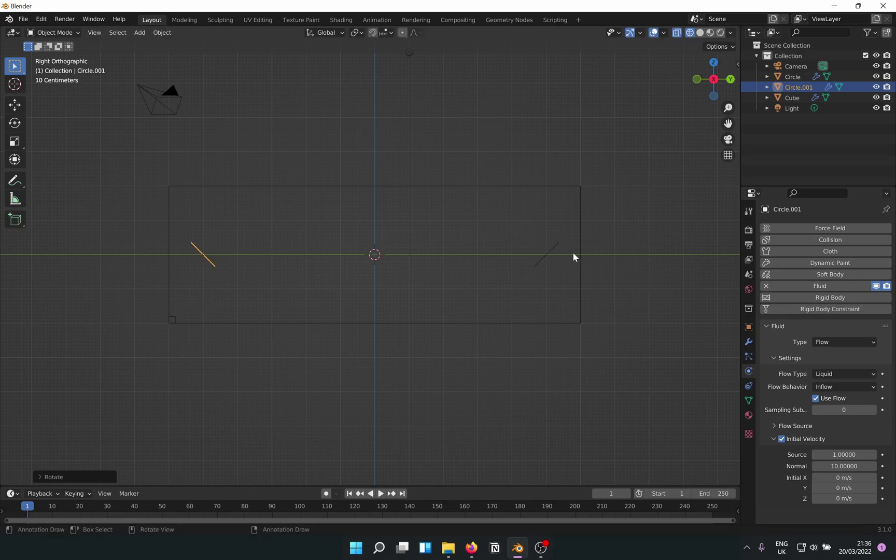
Select the Cube and rename its material to 'Red'.
{"action": "left_click", "coordinate": [581, 281]}
{"action": "left_click", "coordinate": [749, 415]}
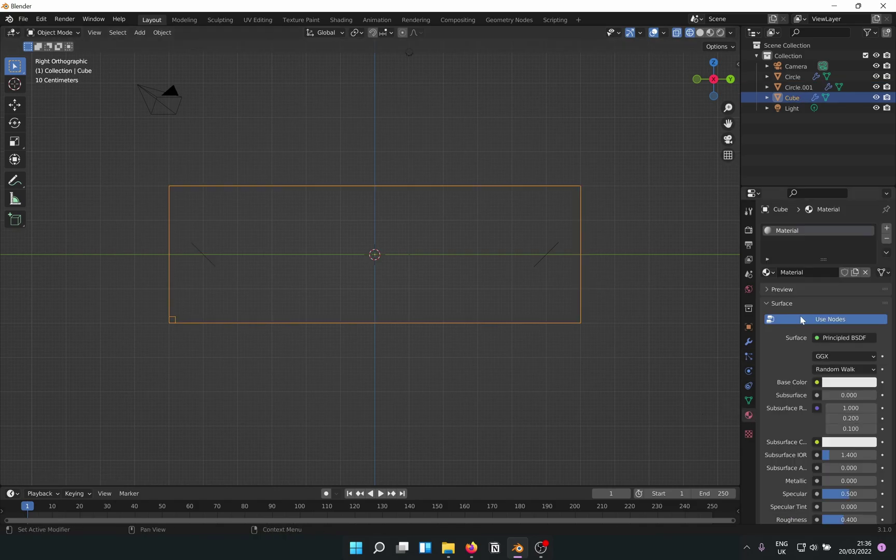
{"action": "left_click", "coordinate": [820, 273]}
{"action": "type", "text": "Red"}
{"action": "key", "text": "Return"}
Set the Red material's emission colour to pure red (R1 G0 B0).
{"action": "scroll", "coordinate": [839, 384], "scroll_direction": "down", "scroll_amount": 8}
{"action": "scroll", "coordinate": [847, 375], "scroll_direction": "down", "scroll_amount": 5}
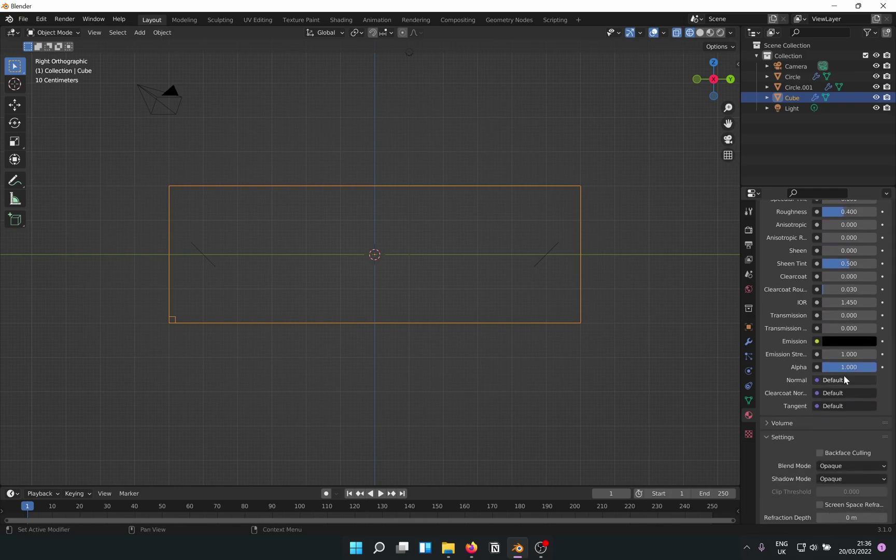
{"action": "left_click", "coordinate": [854, 342]}
{"action": "left_click_drag", "start_coordinate": [870, 230], "coordinate": [870, 193]}
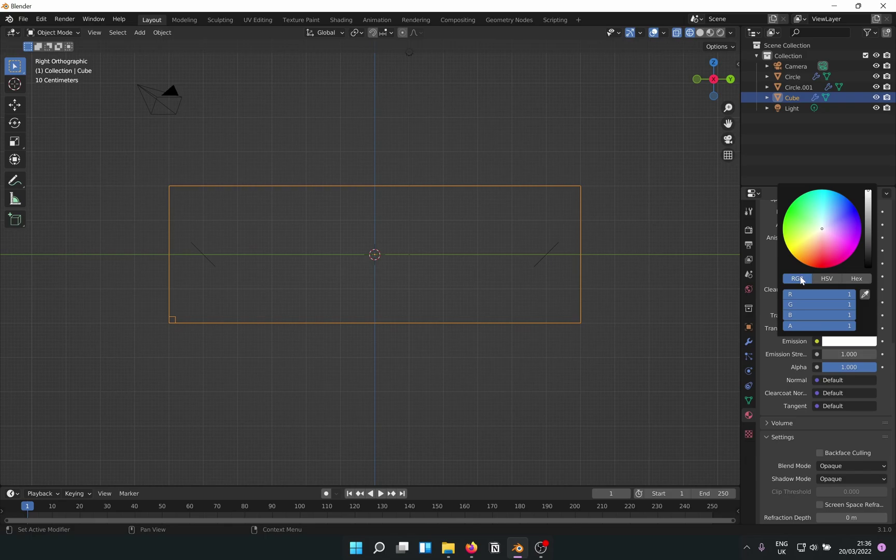
{"action": "left_click_drag", "start_coordinate": [826, 304], "coordinate": [786, 318]}
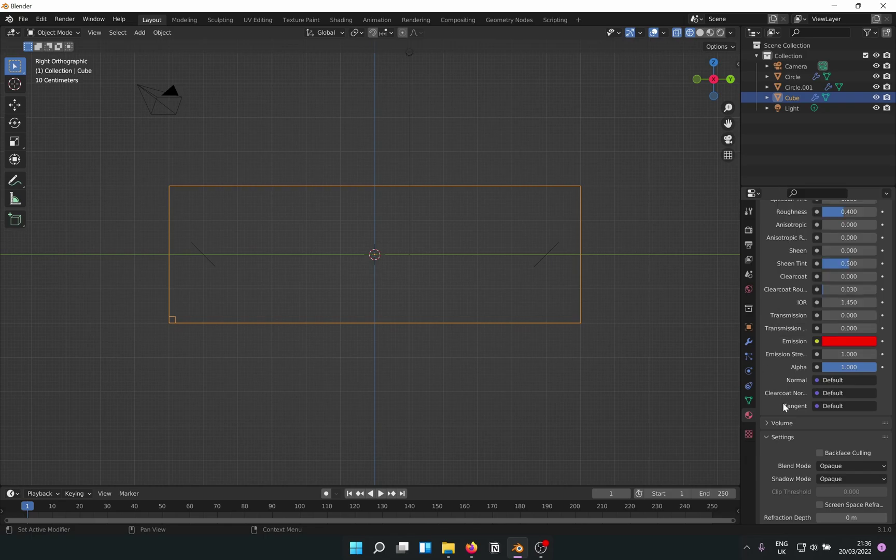
{"action": "scroll", "coordinate": [882, 311], "scroll_direction": "up", "scroll_amount": 5}
{"action": "scroll", "coordinate": [882, 310], "scroll_direction": "up", "scroll_amount": 10}
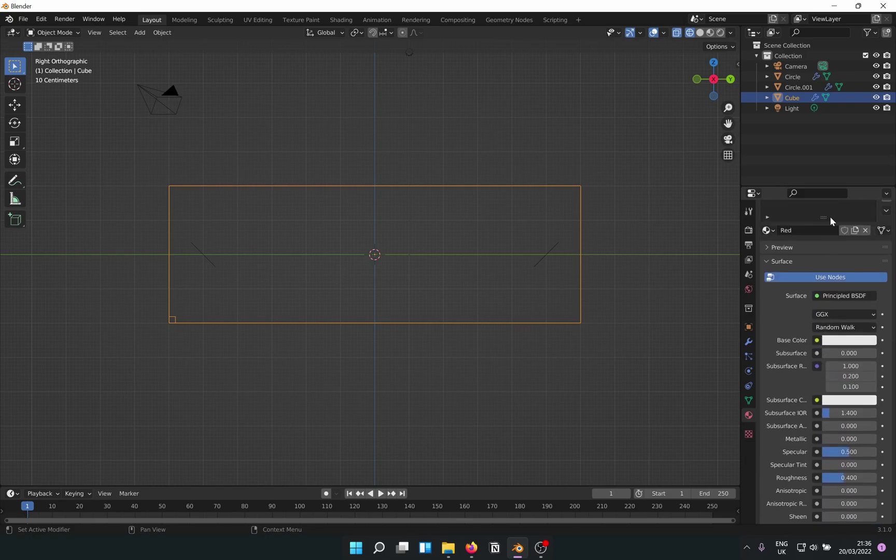
Add a second slot holding a single-user copy of Red, renamed 'Blue'.
{"action": "left_click", "coordinate": [886, 231]}
{"action": "left_click", "coordinate": [767, 293]}
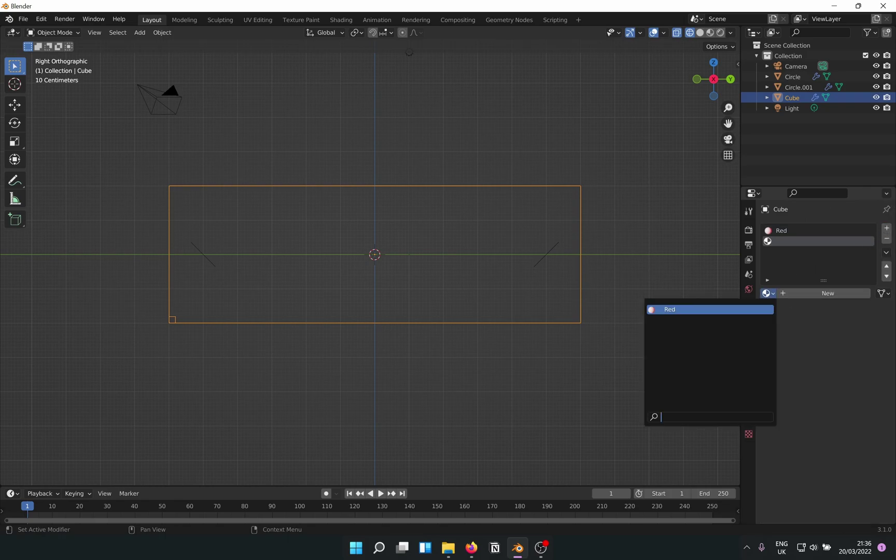
{"action": "left_click", "coordinate": [685, 310]}
{"action": "left_click", "coordinate": [833, 294]}
{"action": "double_click", "coordinate": [802, 293]}
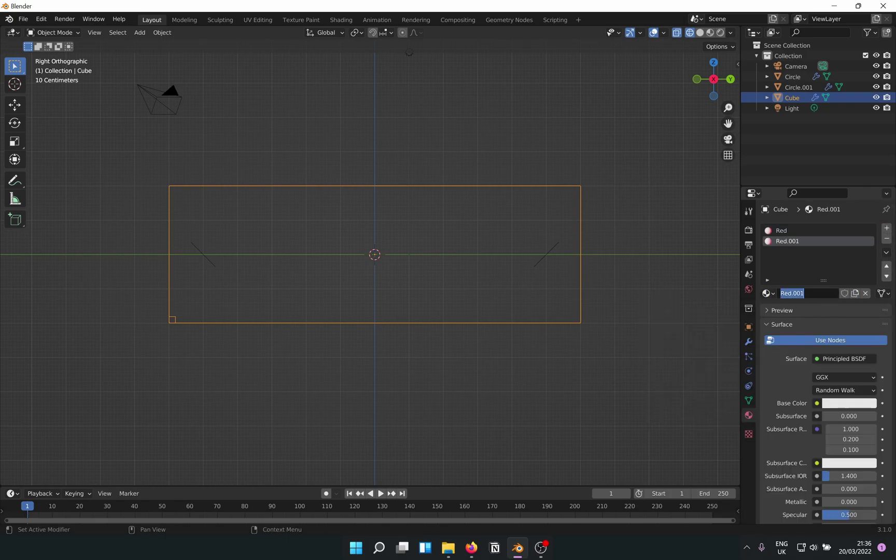
{"action": "type", "text": "Blue"}
{"action": "key", "text": "Return"}
Set Blue's emission colour to blue, then remove the Blue slot from the Cube.
{"action": "scroll", "coordinate": [843, 308], "scroll_direction": "down", "scroll_amount": 5}
{"action": "scroll", "coordinate": [842, 307], "scroll_direction": "down", "scroll_amount": 10}
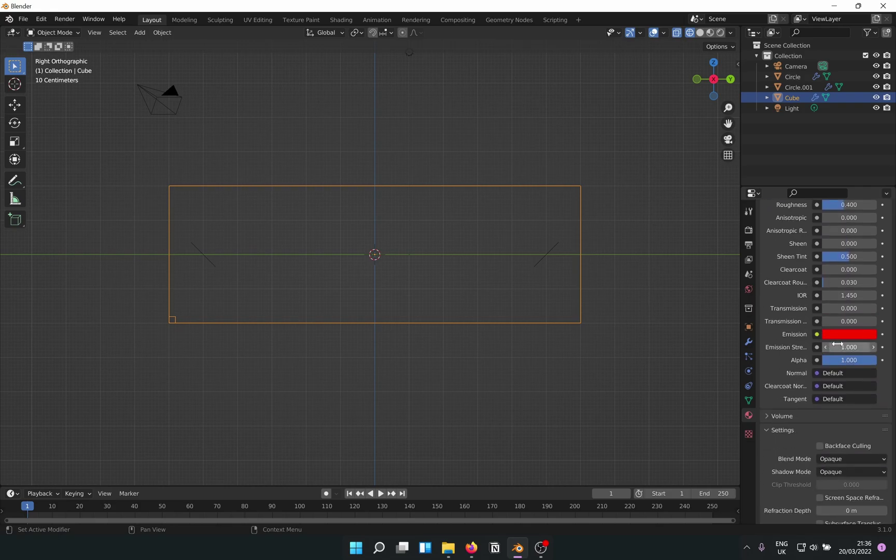
{"action": "left_click", "coordinate": [833, 331]}
{"action": "left_click_drag", "start_coordinate": [799, 310], "coordinate": [757, 325]}
{"action": "scroll", "coordinate": [807, 332], "scroll_direction": "up", "scroll_amount": 15}
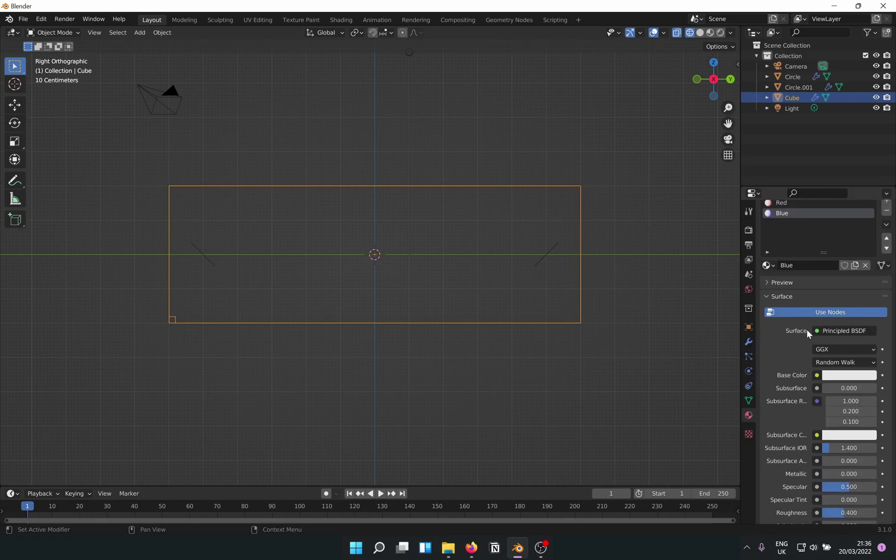
{"action": "scroll", "coordinate": [806, 329], "scroll_direction": "up", "scroll_amount": 2}
{"action": "left_click", "coordinate": [887, 238]}
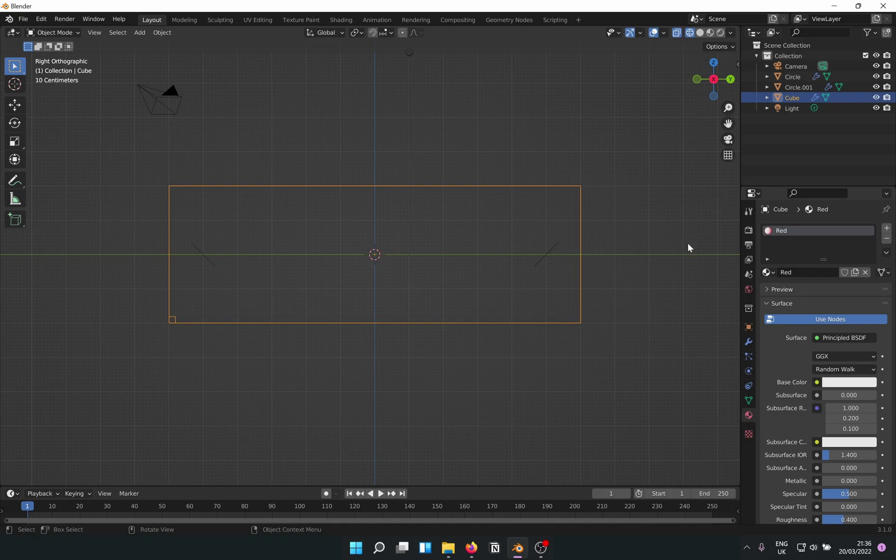
Set both the fluid cache end and the scene end frame to 100.
{"action": "left_click", "coordinate": [748, 372]}
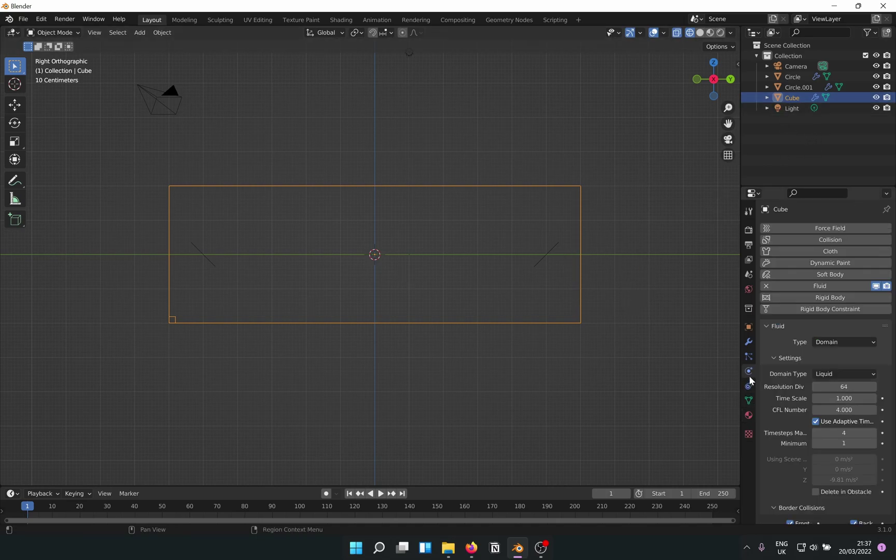
{"action": "scroll", "coordinate": [825, 352], "scroll_direction": "down", "scroll_amount": 15}
{"action": "left_click", "coordinate": [845, 425]}
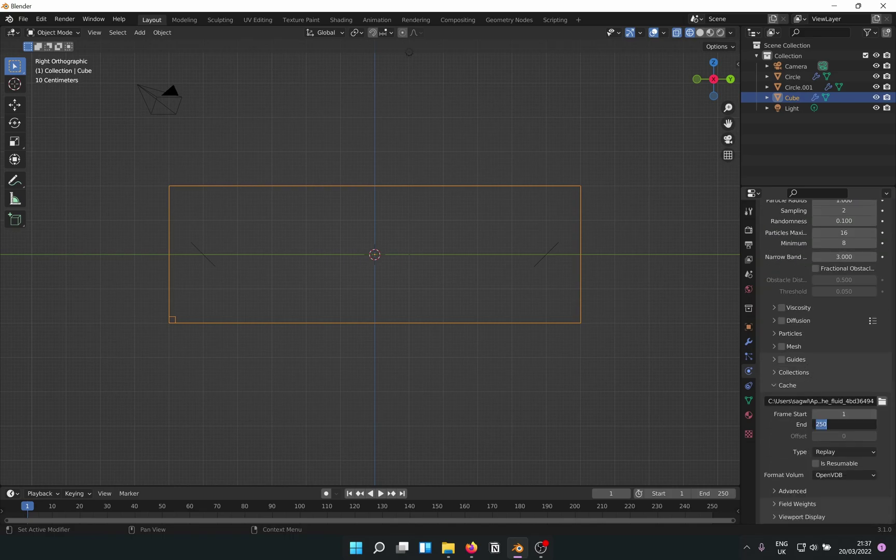
{"action": "type", "text": "100"}
{"action": "key", "text": "Return"}
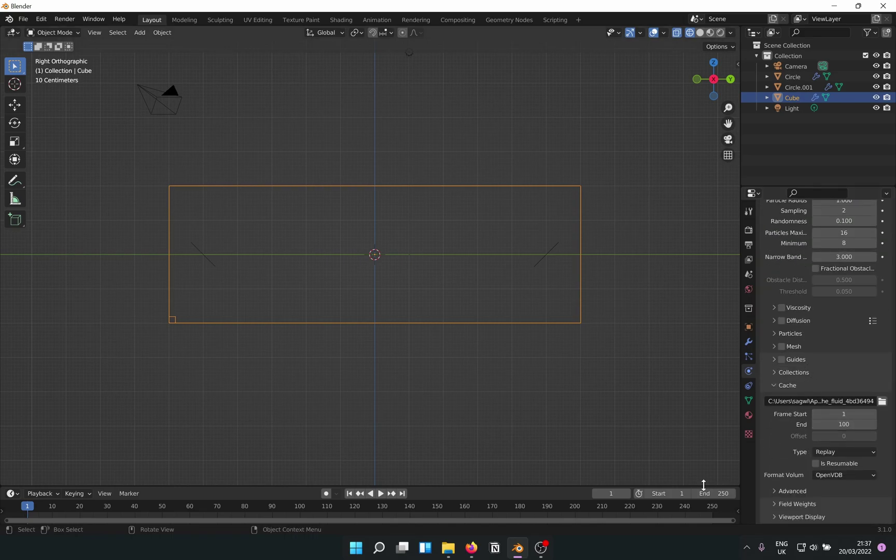
{"action": "left_click", "coordinate": [715, 494]}
{"action": "type", "text": "100"}
{"action": "key", "text": "Return"}
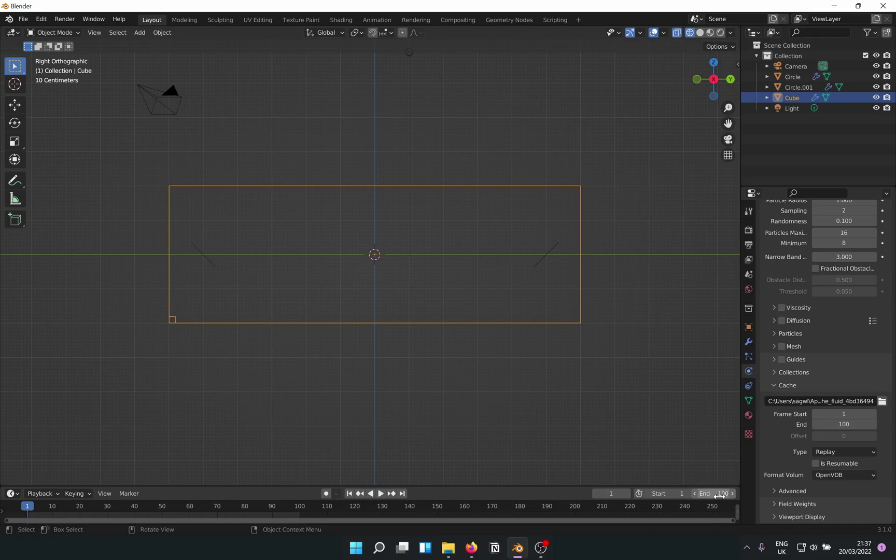
Switch the cache type to Modular and bake the liquid data.
{"action": "left_click", "coordinate": [842, 452]}
{"action": "left_click", "coordinate": [838, 473]}
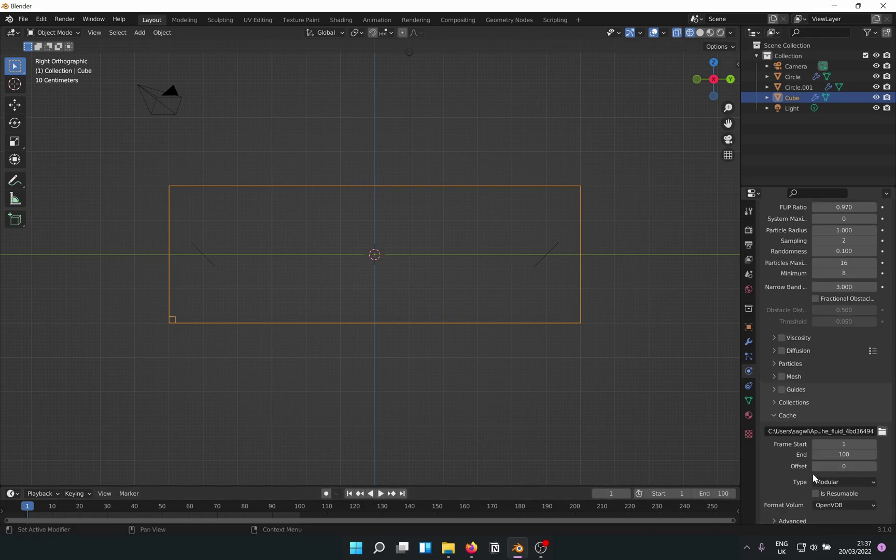
{"action": "scroll", "coordinate": [824, 474], "scroll_direction": "up", "scroll_amount": 5}
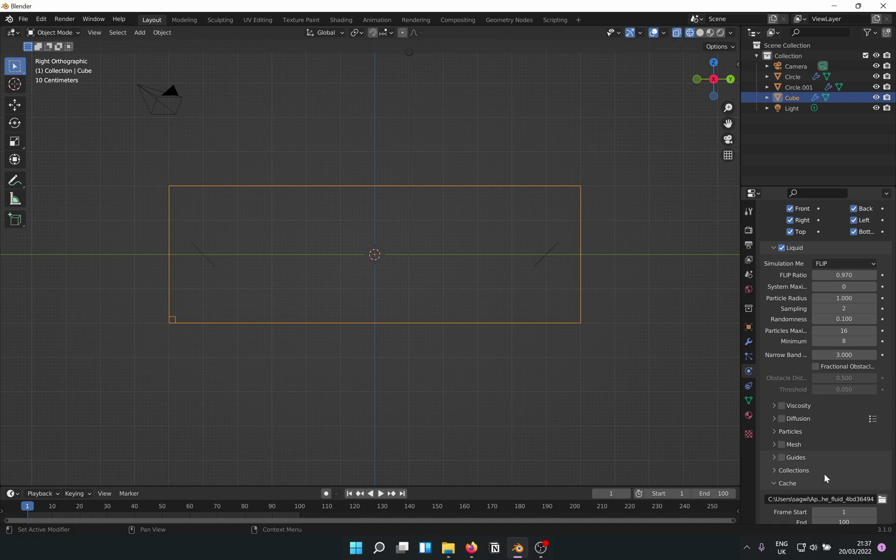
{"action": "scroll", "coordinate": [824, 469], "scroll_direction": "up", "scroll_amount": 10}
{"action": "left_click", "coordinate": [830, 439]}
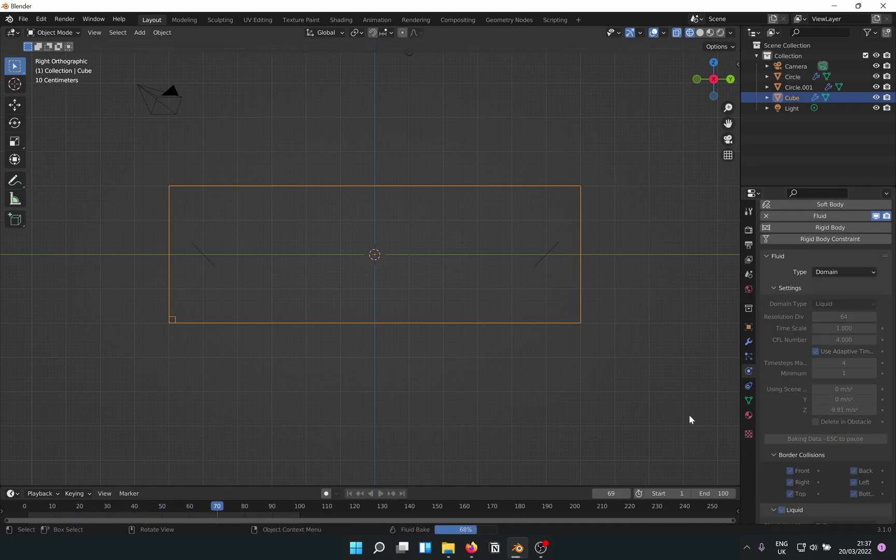
Enable Mesh generation in the domain's fluid settings and bake the liquid mesh.
{"action": "scroll", "coordinate": [826, 408], "scroll_direction": "down", "scroll_amount": 5}
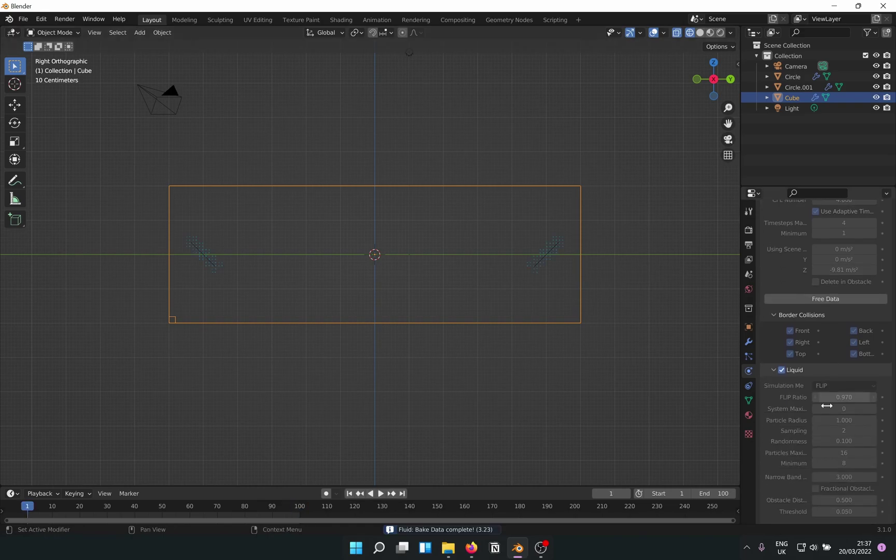
{"action": "scroll", "coordinate": [827, 406], "scroll_direction": "down", "scroll_amount": 2}
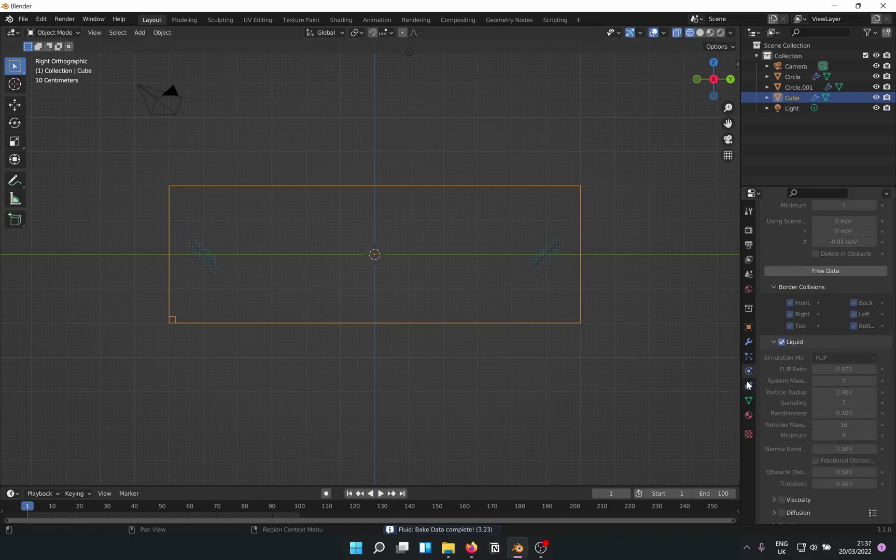
{"action": "scroll", "coordinate": [788, 317], "scroll_direction": "down", "scroll_amount": 7}
{"action": "left_click", "coordinate": [781, 388]}
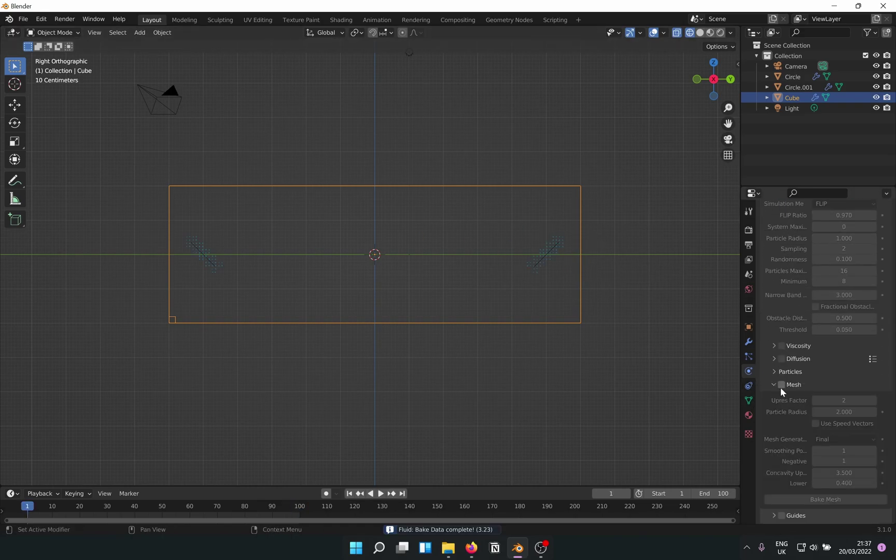
{"action": "left_click", "coordinate": [782, 385]}
{"action": "scroll", "coordinate": [825, 363], "scroll_direction": "down", "scroll_amount": 3}
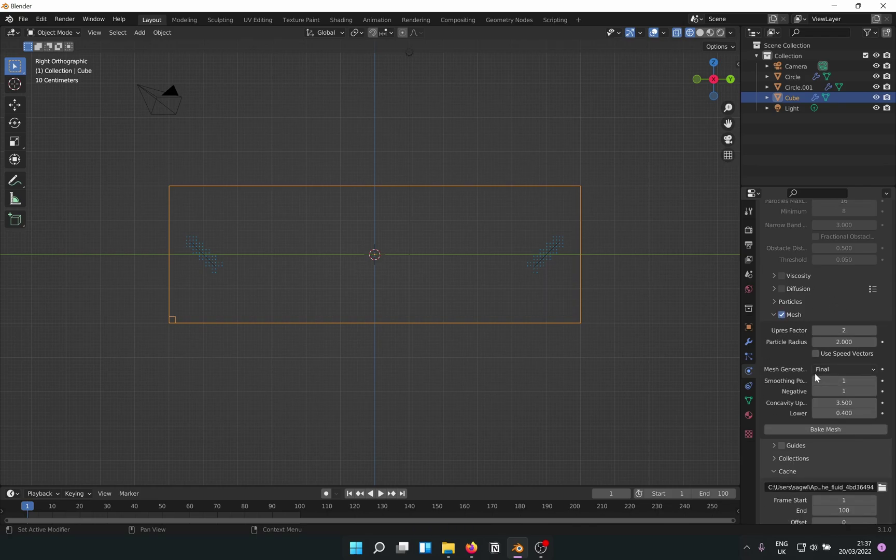
{"action": "left_click", "coordinate": [819, 429]}
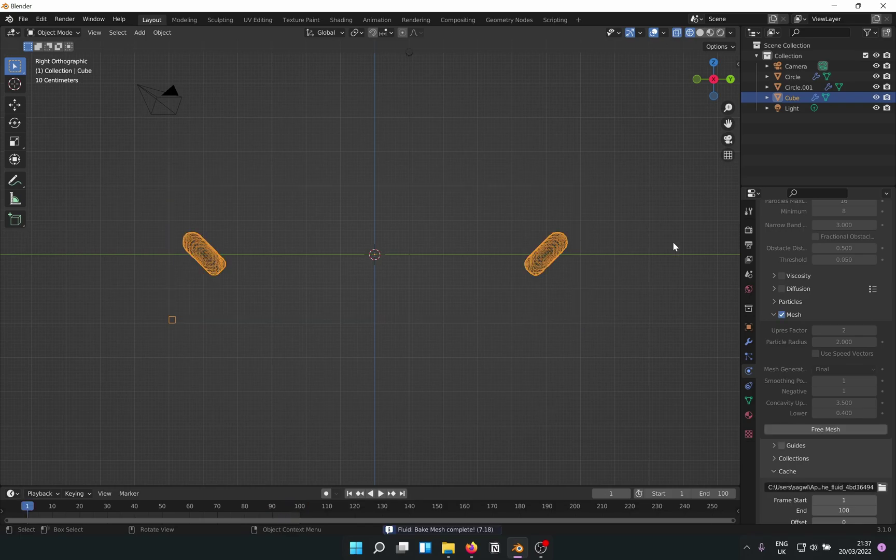
Set the render engine to Cycles with GPU Compute as the device.
{"action": "left_click", "coordinate": [749, 229]}
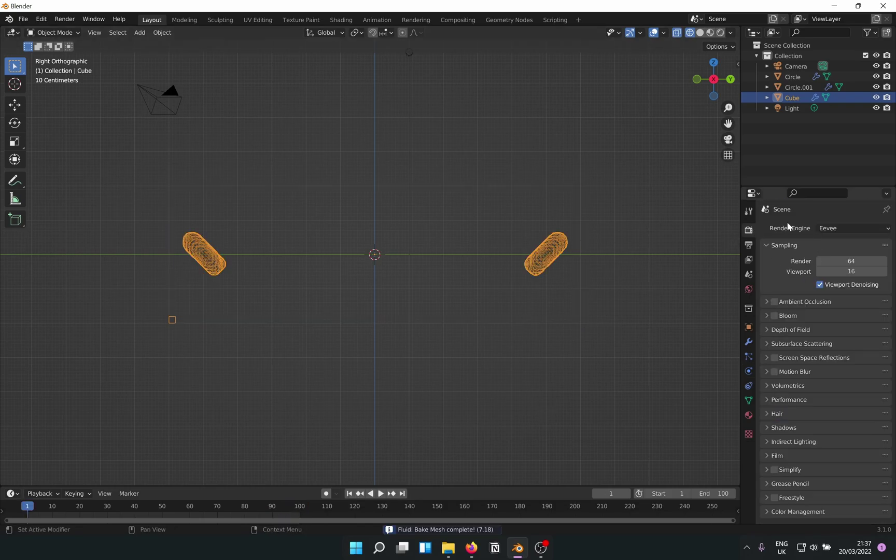
{"action": "left_click", "coordinate": [848, 228]}
{"action": "left_click", "coordinate": [836, 262]}
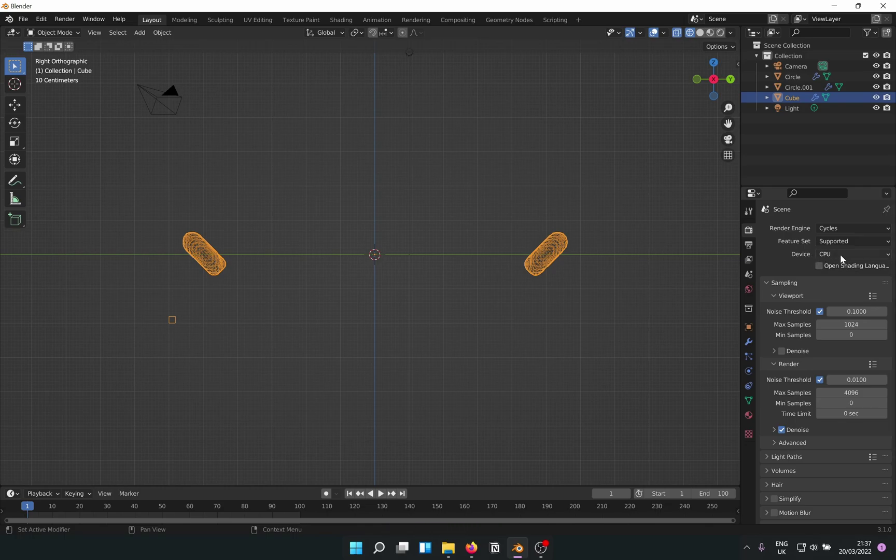
{"action": "left_click", "coordinate": [840, 254]}
{"action": "left_click", "coordinate": [840, 281]}
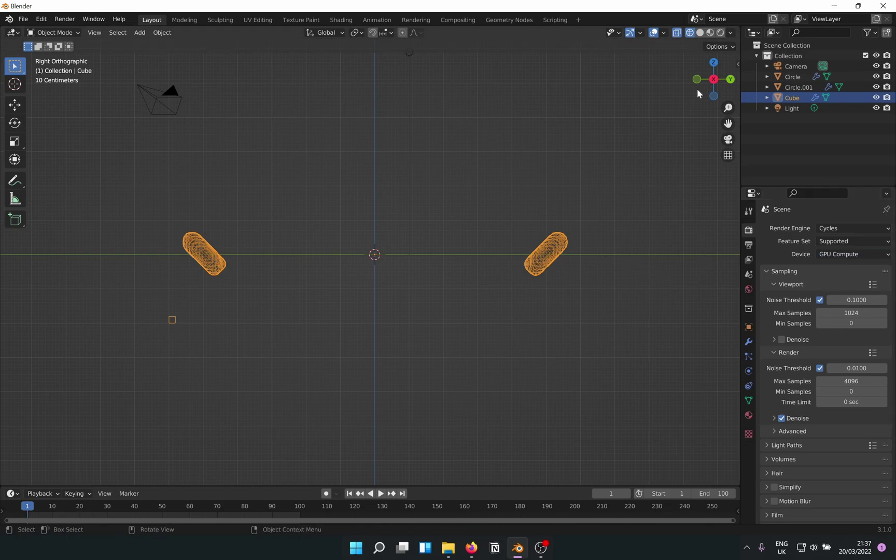
Preview the simulation in Rendered viewport shading, playing and then stopping the animation.
{"action": "left_click", "coordinate": [720, 32]}
{"action": "key", "text": "space"}
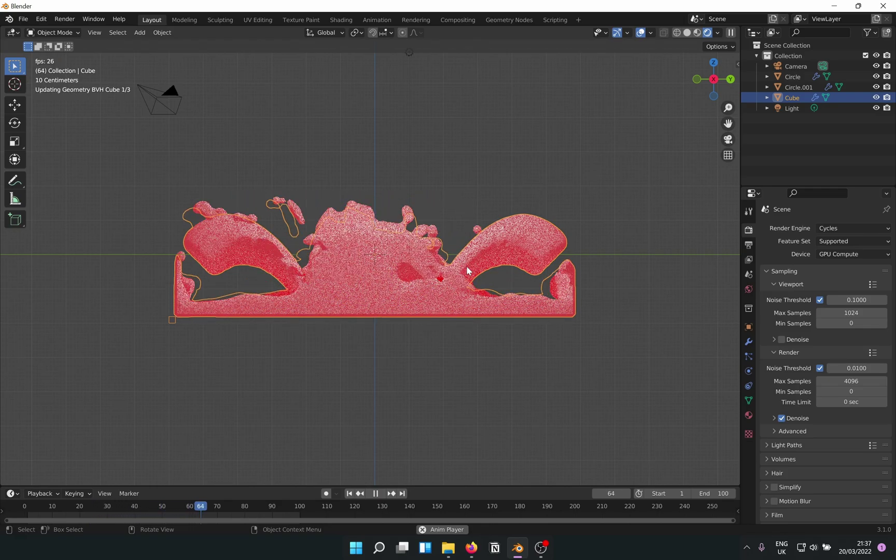
{"action": "key", "text": "space"}
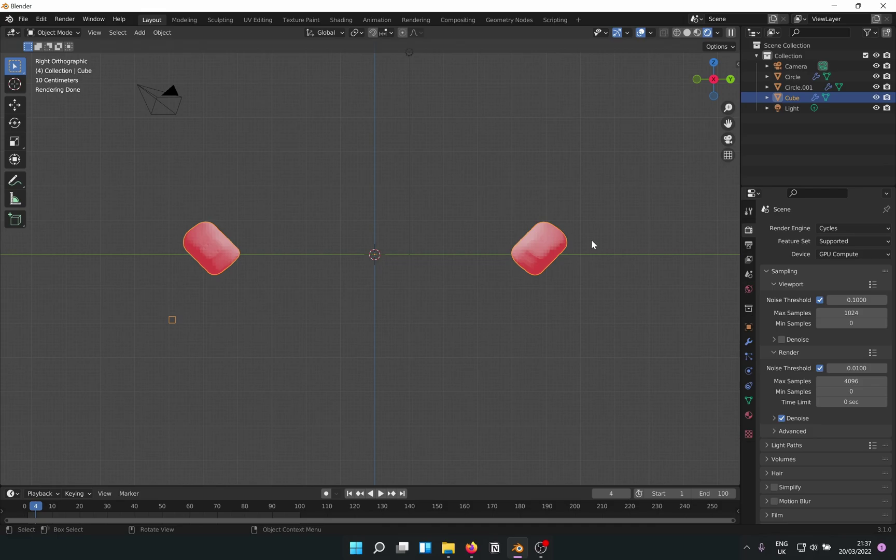
In the Geometry Nodes workspace, create a new node tree for the liquid and spread out Group Input and Output.
{"action": "left_click", "coordinate": [515, 20]}
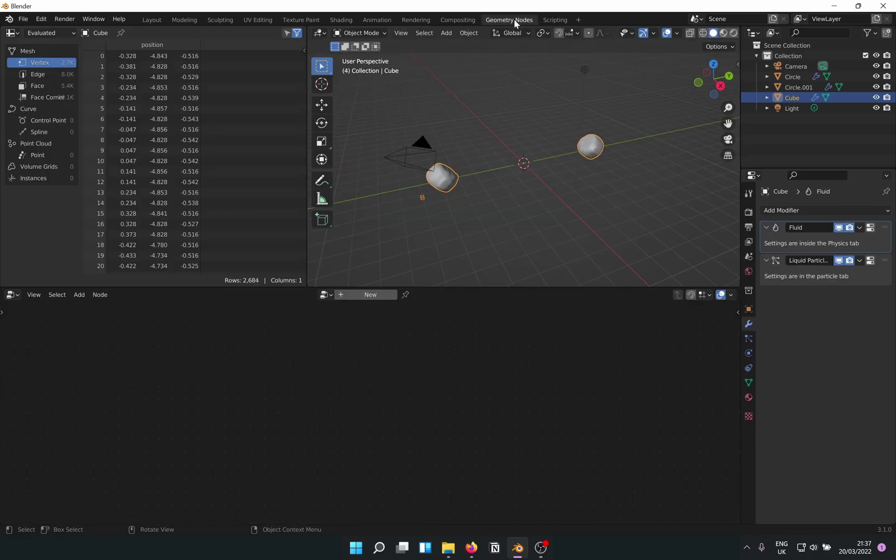
{"action": "left_click", "coordinate": [722, 90]}
{"action": "left_click", "coordinate": [368, 295]}
{"action": "middle_click_drag", "start_coordinate": [312, 409], "coordinate": [420, 390]}
{"action": "left_click_drag", "start_coordinate": [210, 400], "coordinate": [125, 400]}
{"action": "middle_click_drag", "start_coordinate": [456, 391], "coordinate": [376, 391]}
{"action": "left_click_drag", "start_coordinate": [604, 409], "coordinate": [643, 412]}
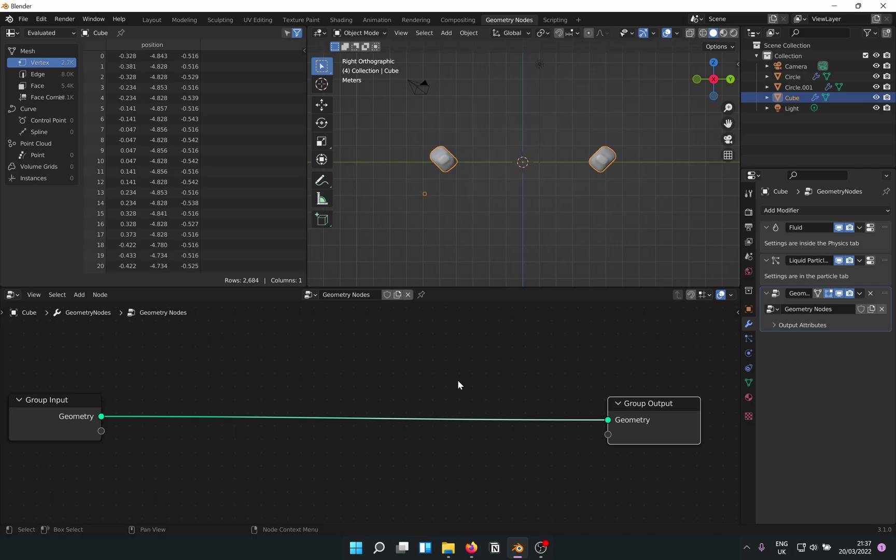
{"action": "left_click", "coordinate": [432, 352]}
Insert a Set Material node into the link and a duplicate before Group Output.
{"action": "key", "text": "shift+a"}
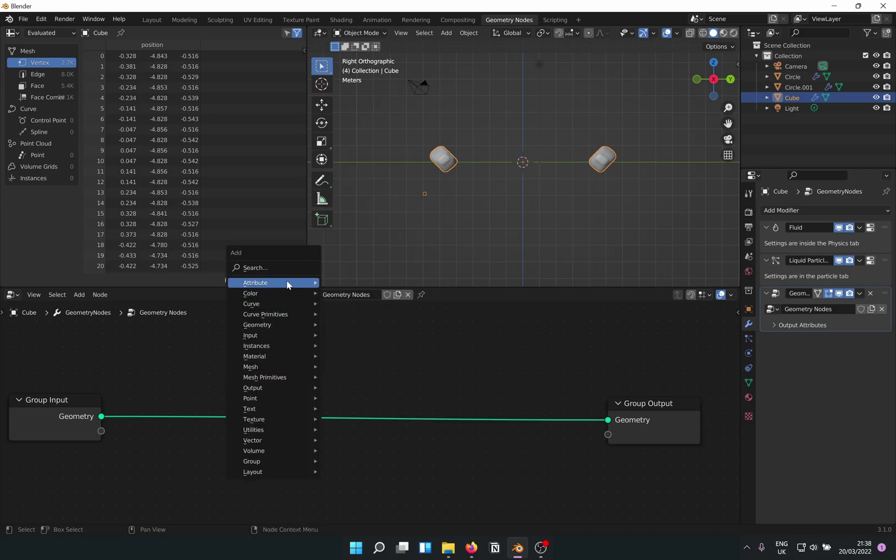
{"action": "left_click", "coordinate": [287, 271]}
{"action": "type", "text": "set"}
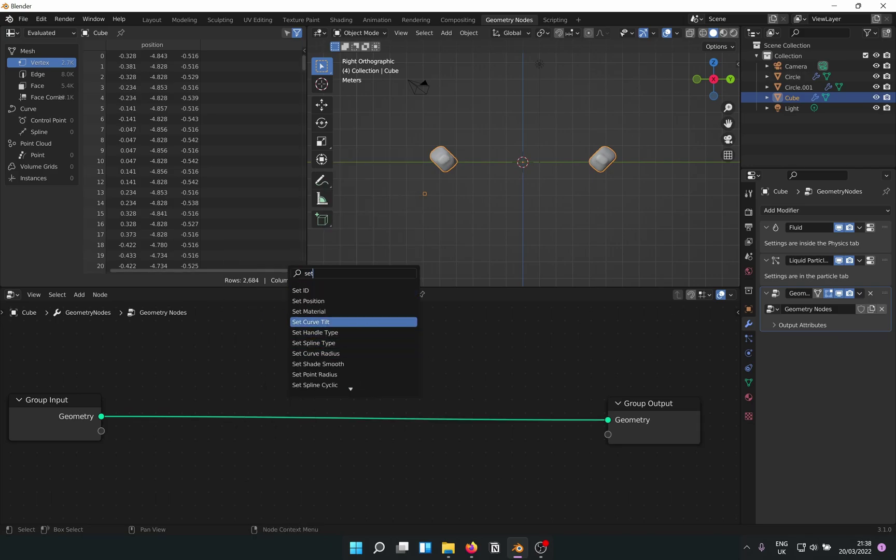
{"action": "left_click", "coordinate": [332, 312]}
{"action": "left_click", "coordinate": [281, 377]}
{"action": "key", "text": "shift+d"}
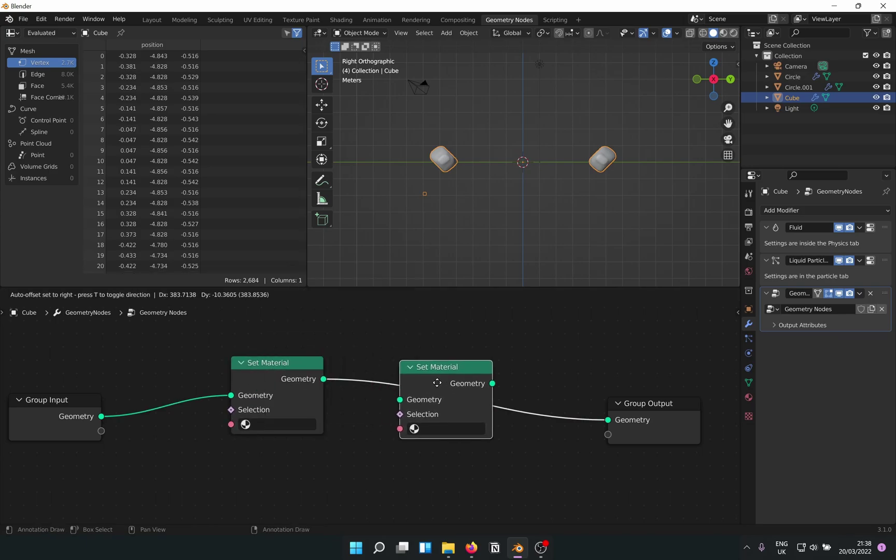
{"action": "left_click", "coordinate": [391, 386]}
Assign the Red material to the first Set Material node and Blue to the second.
{"action": "left_click", "coordinate": [272, 439]}
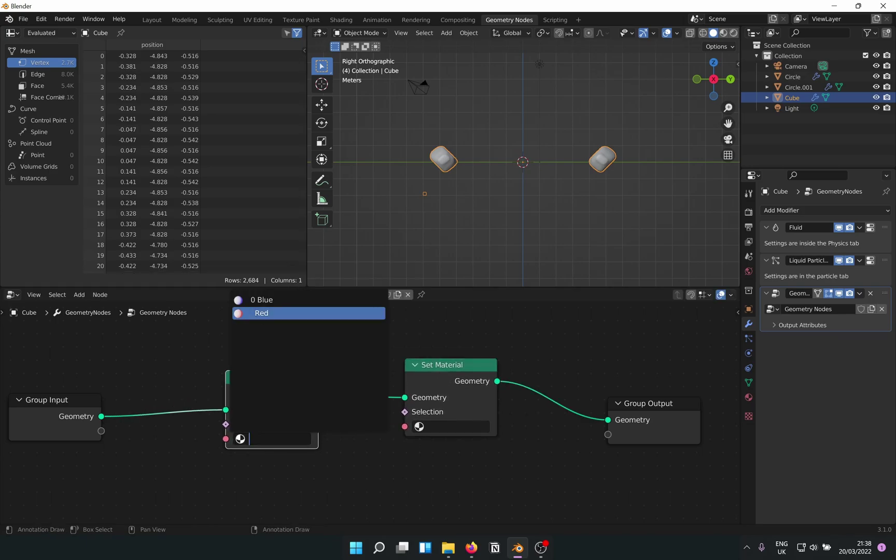
{"action": "left_click", "coordinate": [260, 310]}
{"action": "left_click", "coordinate": [455, 431]}
{"action": "left_click", "coordinate": [440, 287]}
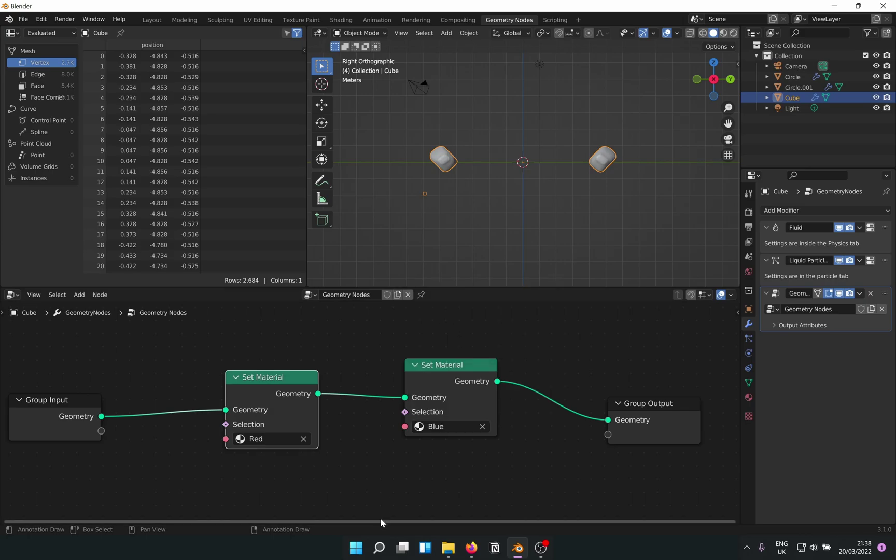
Rearrange the two Set Material nodes and Group Output into a tidy chain.
{"action": "scroll", "coordinate": [440, 381], "scroll_direction": "down", "scroll_amount": 1}
{"action": "left_click_drag", "start_coordinate": [440, 387], "coordinate": [441, 397]}
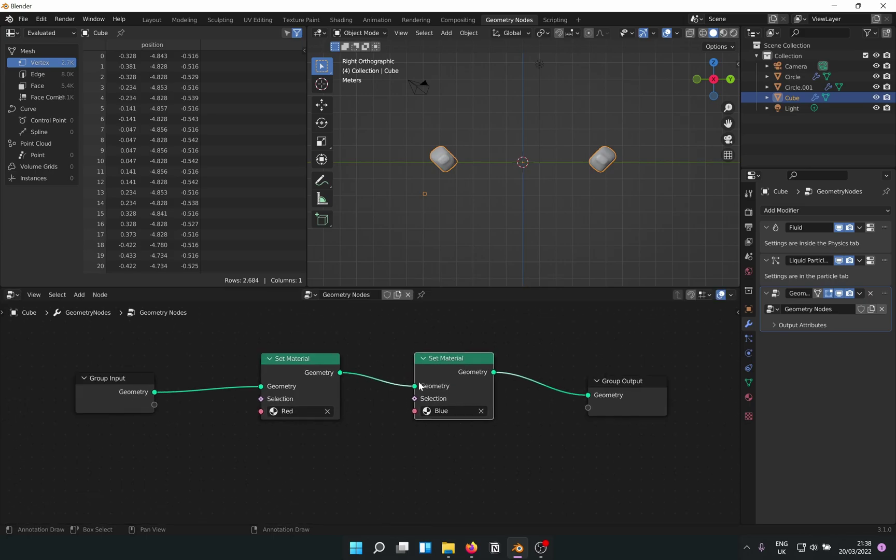
{"action": "left_click_drag", "start_coordinate": [608, 393], "coordinate": [690, 374]}
{"action": "left_click_drag", "start_coordinate": [457, 358], "coordinate": [534, 351]}
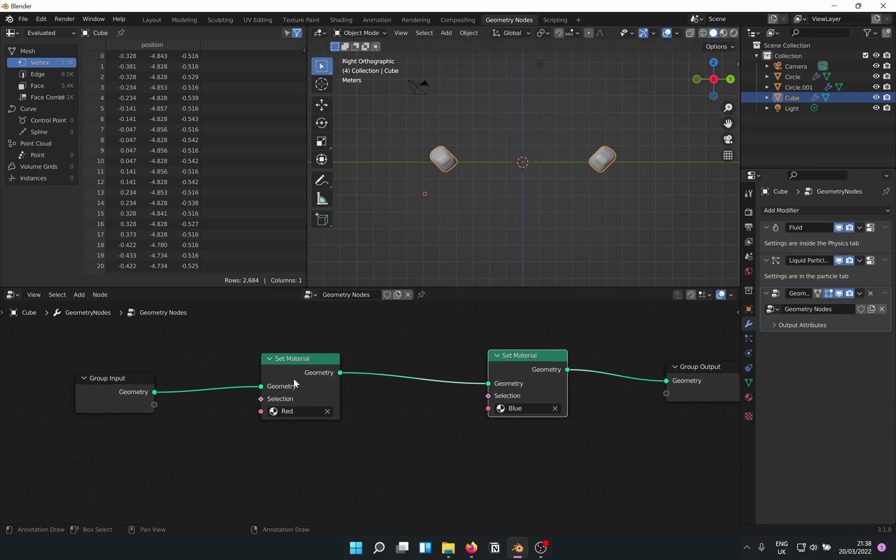
{"action": "left_click_drag", "start_coordinate": [293, 379], "coordinate": [319, 365]}
{"action": "middle_click_drag", "start_coordinate": [268, 467], "coordinate": [317, 420]}
Add a Geometry Proximity node below Group Input and feed its Position into a Separate XYZ node.
{"action": "left_click_drag", "start_coordinate": [215, 355], "coordinate": [259, 409]}
{"action": "type", "text": "proxi"}
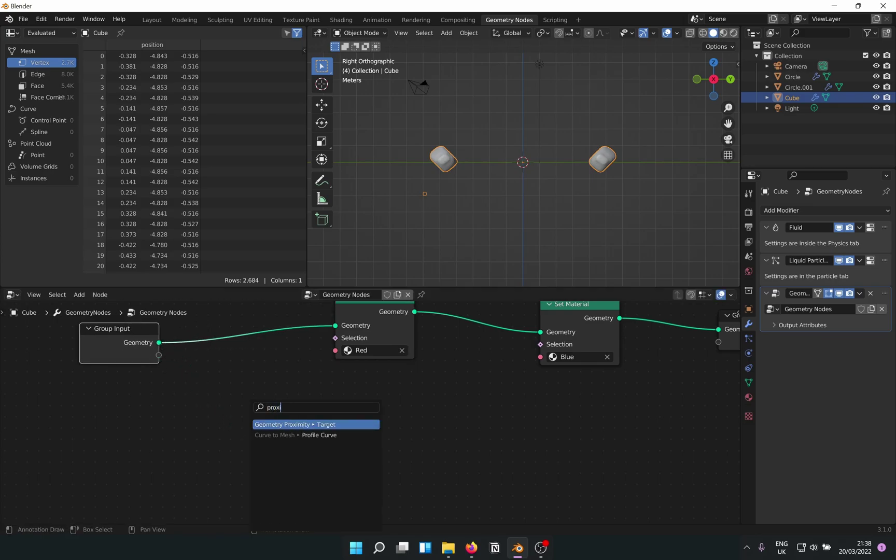
{"action": "key", "text": "Return"}
{"action": "left_click", "coordinate": [230, 426]}
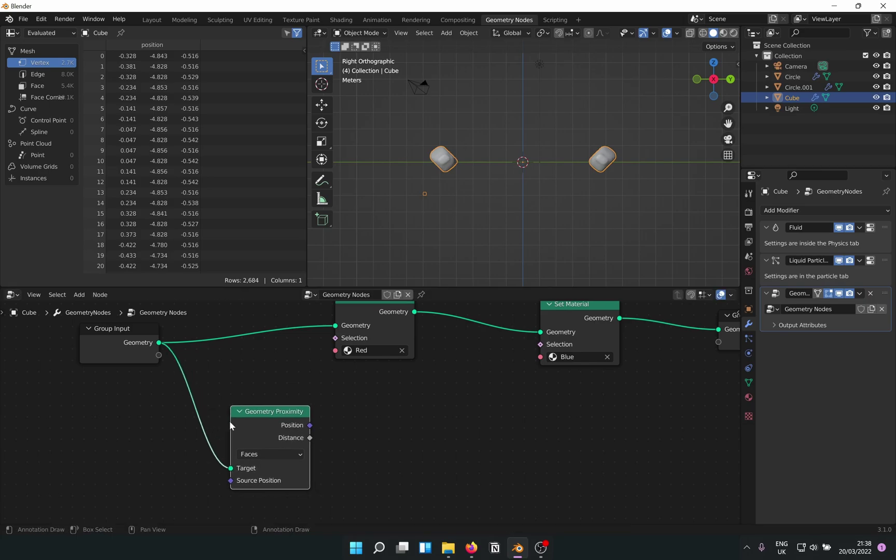
{"action": "left_click_drag", "start_coordinate": [311, 425], "coordinate": [415, 424]}
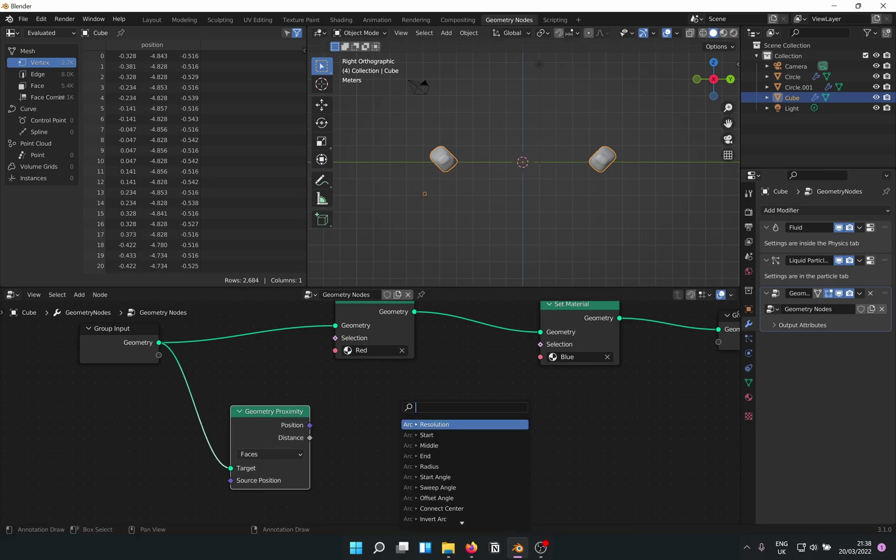
{"action": "type", "text": "sepa"}
{"action": "key", "text": "Down"}
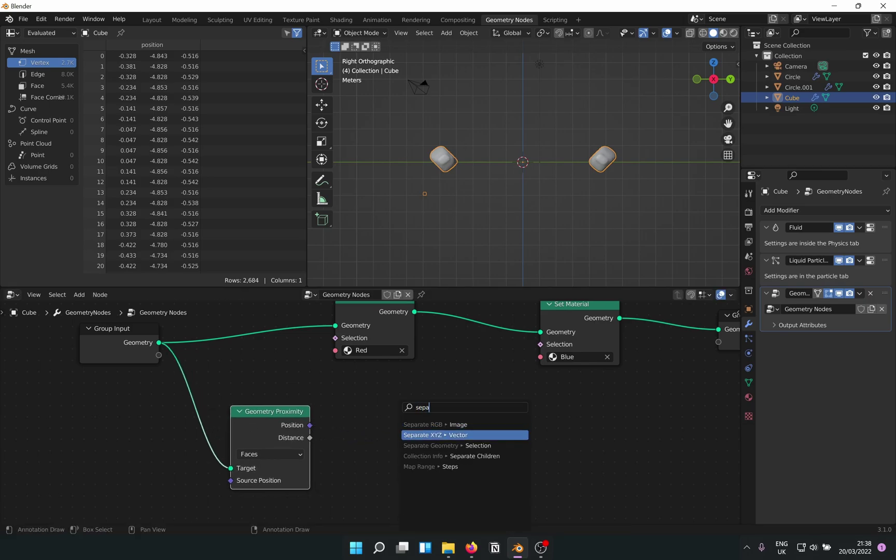
{"action": "key", "text": "Return"}
{"action": "left_click", "coordinate": [384, 409]}
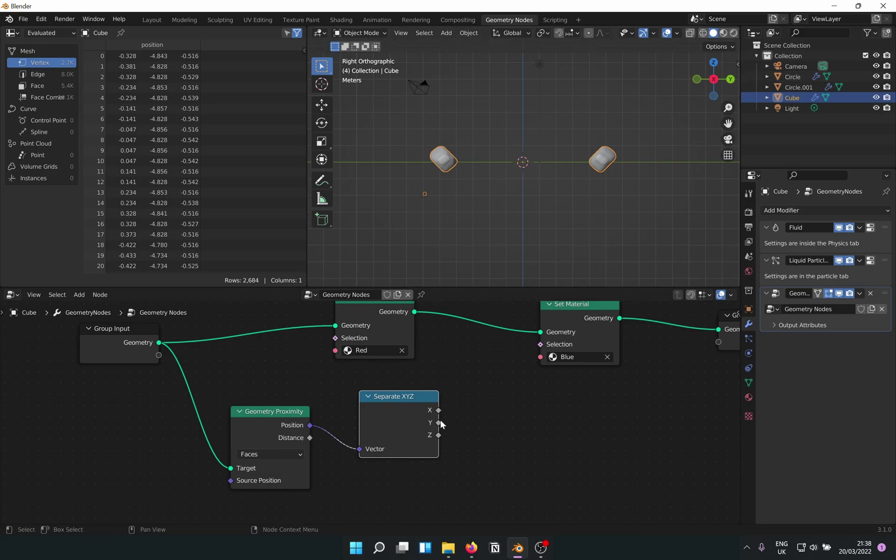
Compare Y with a Less Than math node at threshold 0 and drive Blue's Selection with it.
{"action": "left_click_drag", "start_coordinate": [440, 423], "coordinate": [479, 427]}
{"action": "type", "text": "add"}
{"action": "key", "text": "Return"}
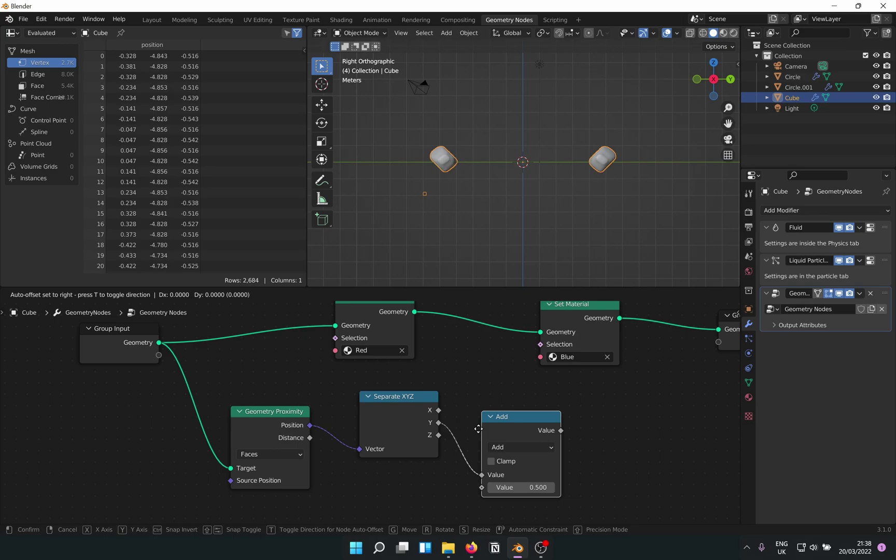
{"action": "left_click", "coordinate": [460, 399]}
{"action": "left_click", "coordinate": [460, 416]}
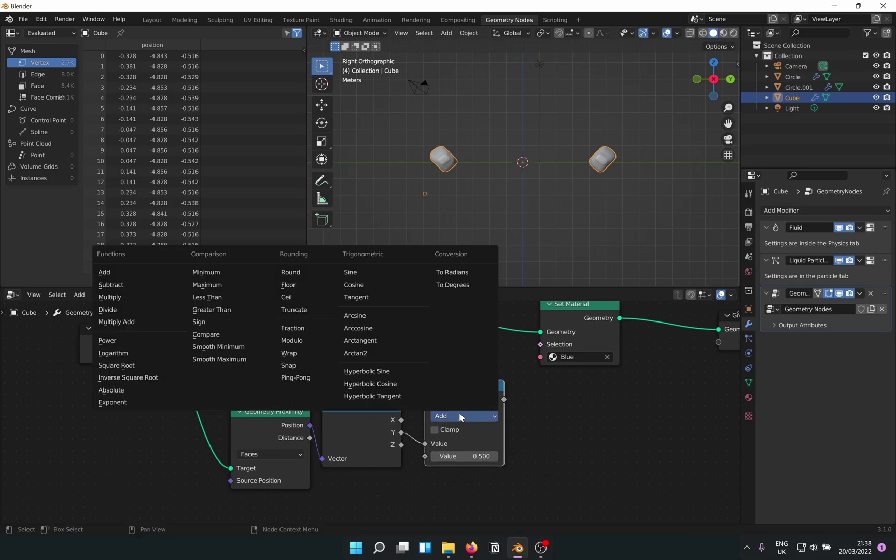
{"action": "left_click", "coordinate": [231, 295]}
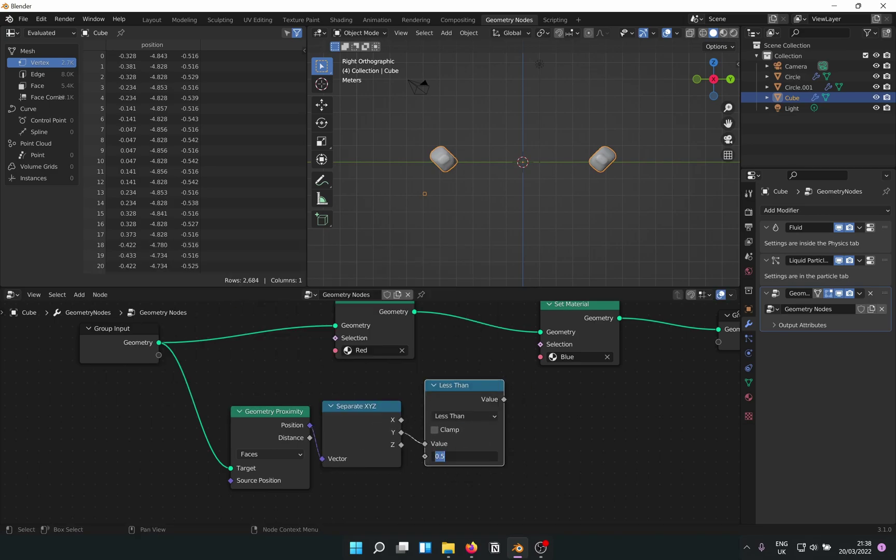
{"action": "type", "text": "0"}
{"action": "key", "text": "Return"}
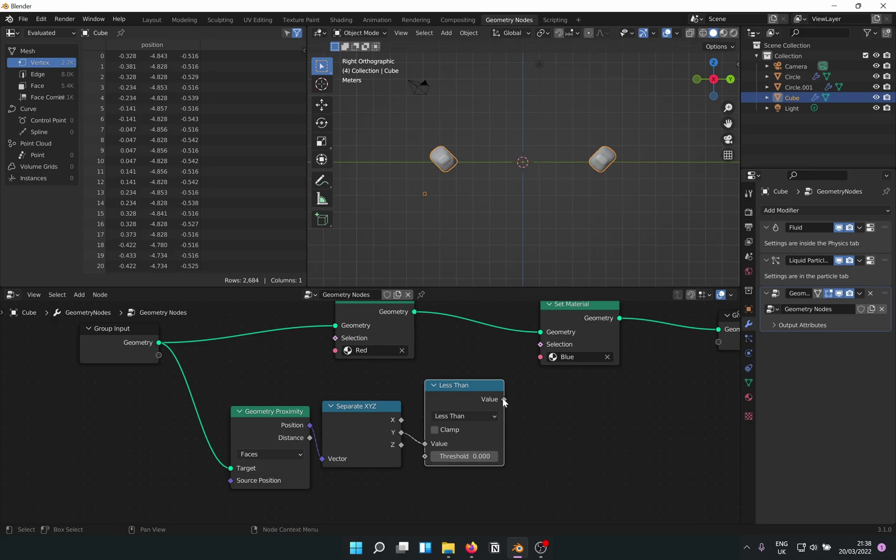
{"action": "left_click_drag", "start_coordinate": [504, 400], "coordinate": [541, 344]}
{"action": "middle_click_drag", "start_coordinate": [592, 388], "coordinate": [551, 435]}
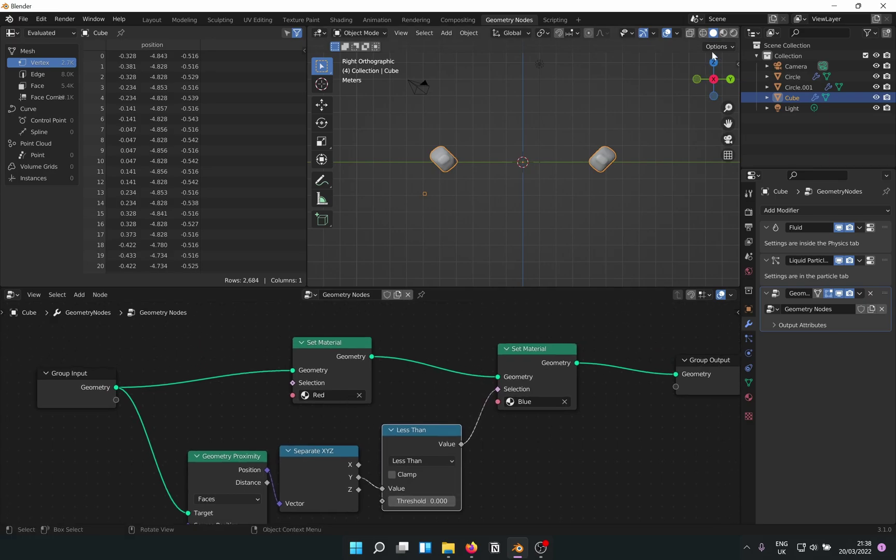
Play the simulation in Rendered view, testing the Less Than result on Red's Selection.
{"action": "left_click", "coordinate": [733, 33]}
{"action": "key", "text": "space"}
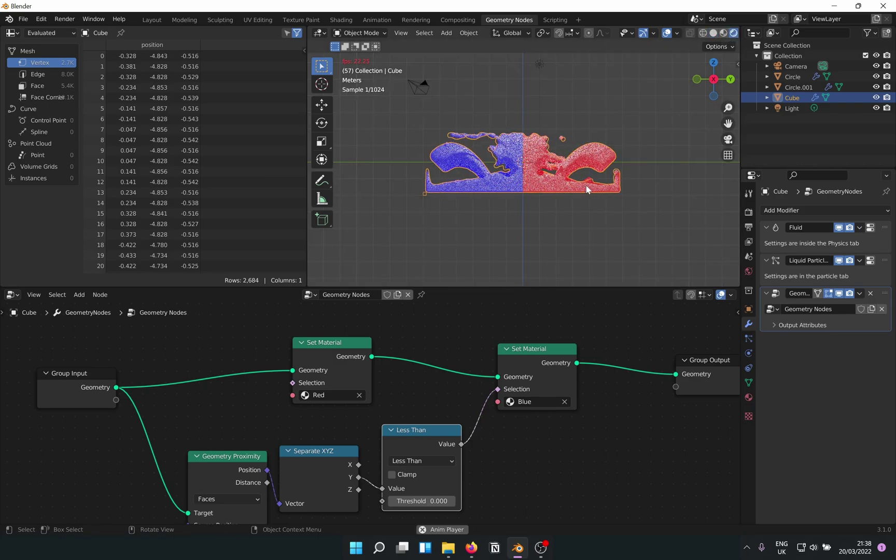
{"action": "left_click_drag", "start_coordinate": [461, 444], "coordinate": [293, 384], "text": "ctrl"}
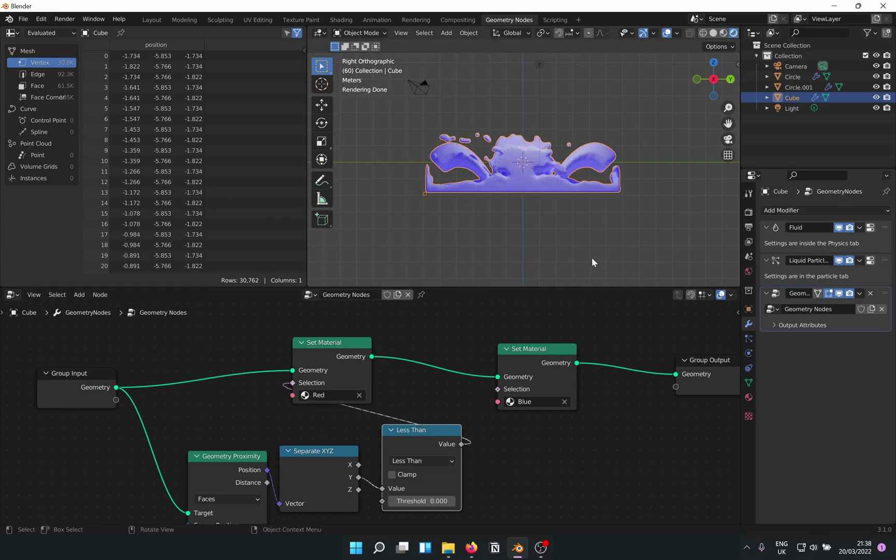
{"action": "key", "text": "space"}
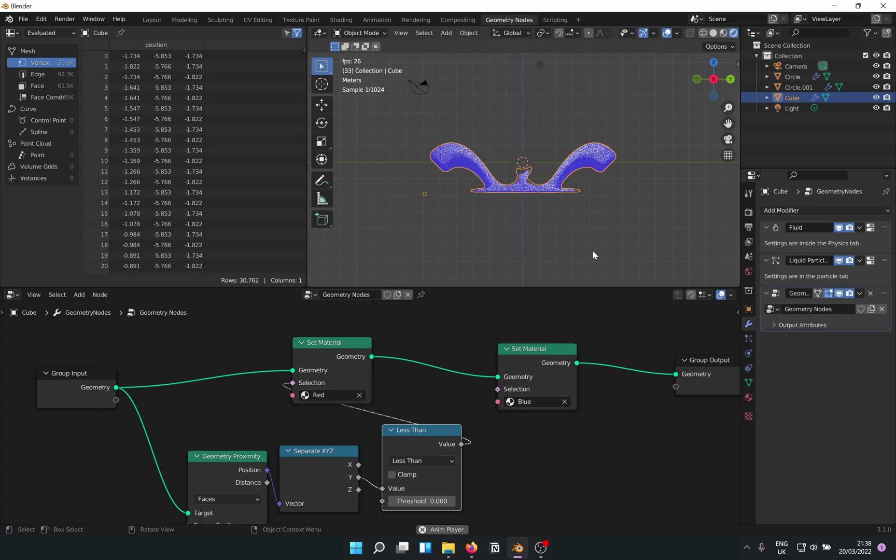
{"action": "key", "text": "space"}
Reconnect the comparison to Blue's Selection, try Greater Than, then return to Less Than.
{"action": "right_click_drag", "start_coordinate": [330, 437], "coordinate": [332, 434], "text": "ctrl"}
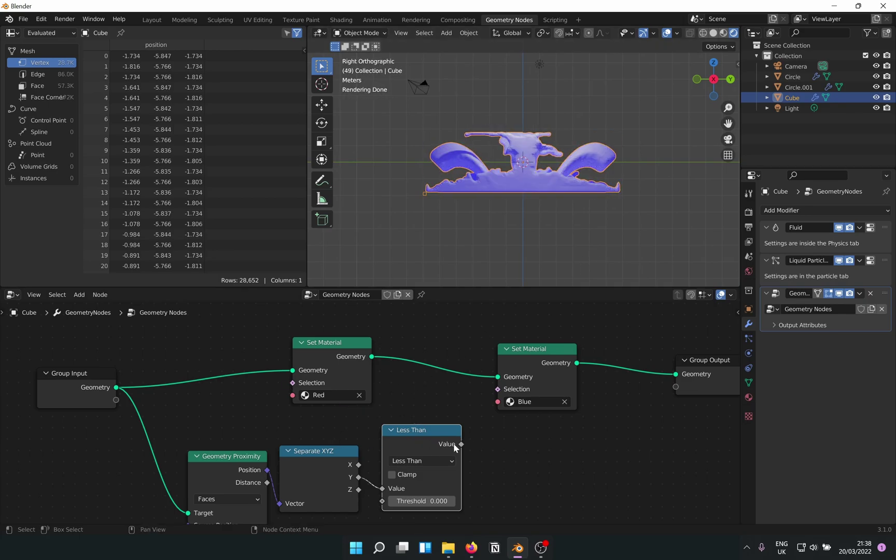
{"action": "left_click_drag", "start_coordinate": [461, 444], "coordinate": [498, 389]}
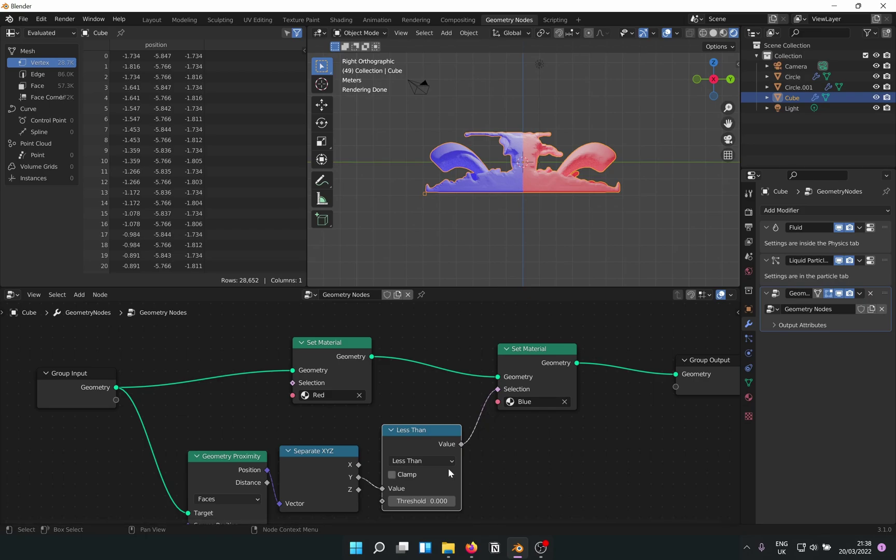
{"action": "left_click", "coordinate": [437, 459]}
{"action": "left_click", "coordinate": [503, 356]}
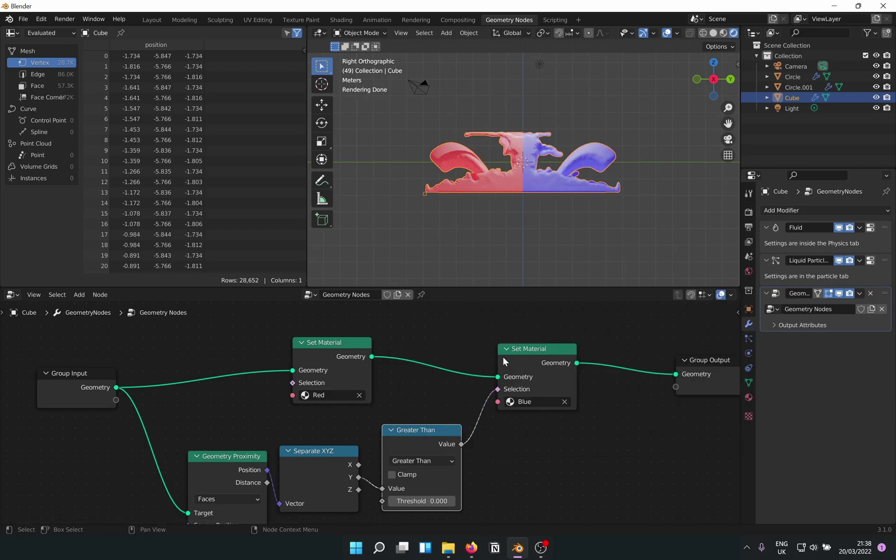
{"action": "left_click", "coordinate": [430, 459]}
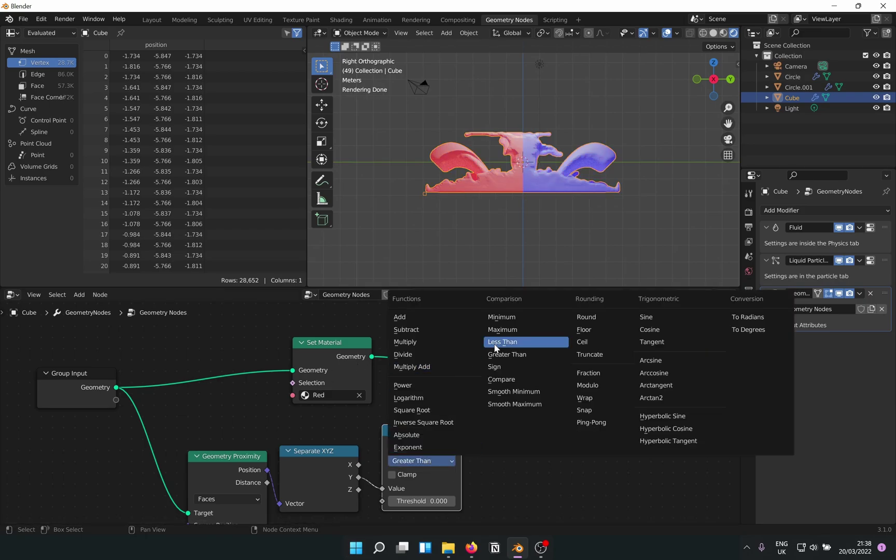
{"action": "left_click", "coordinate": [449, 342]}
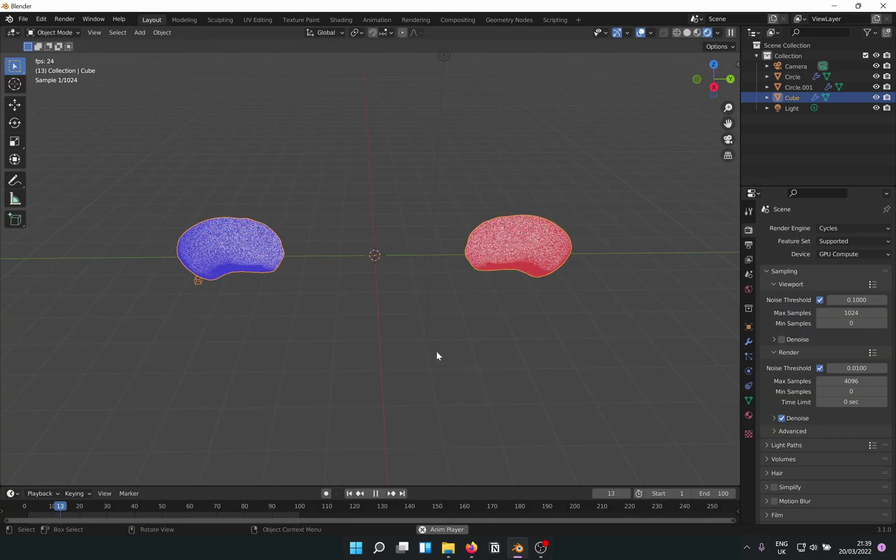